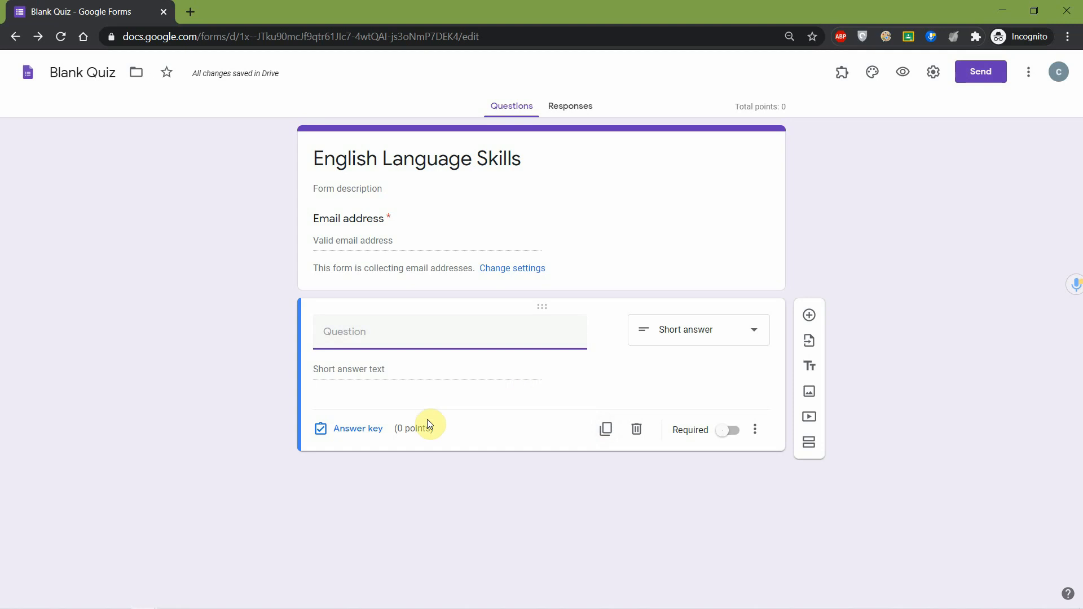
- Make the short-answer question required and set its answer key value to 2 points
{"action": "left_click", "coordinate": [730, 434]}
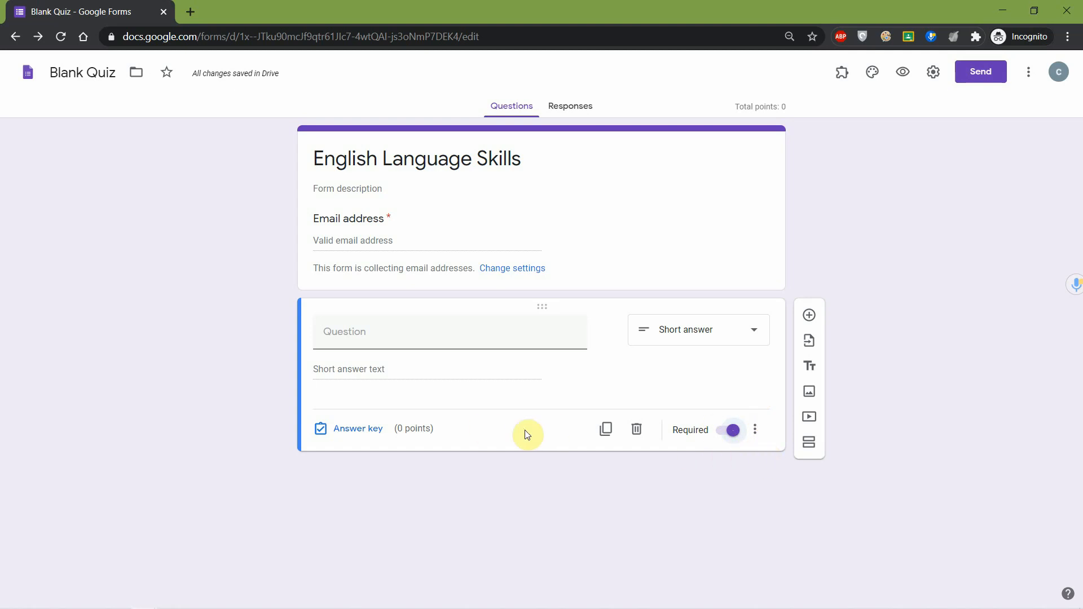
{"action": "left_click", "coordinate": [383, 427]}
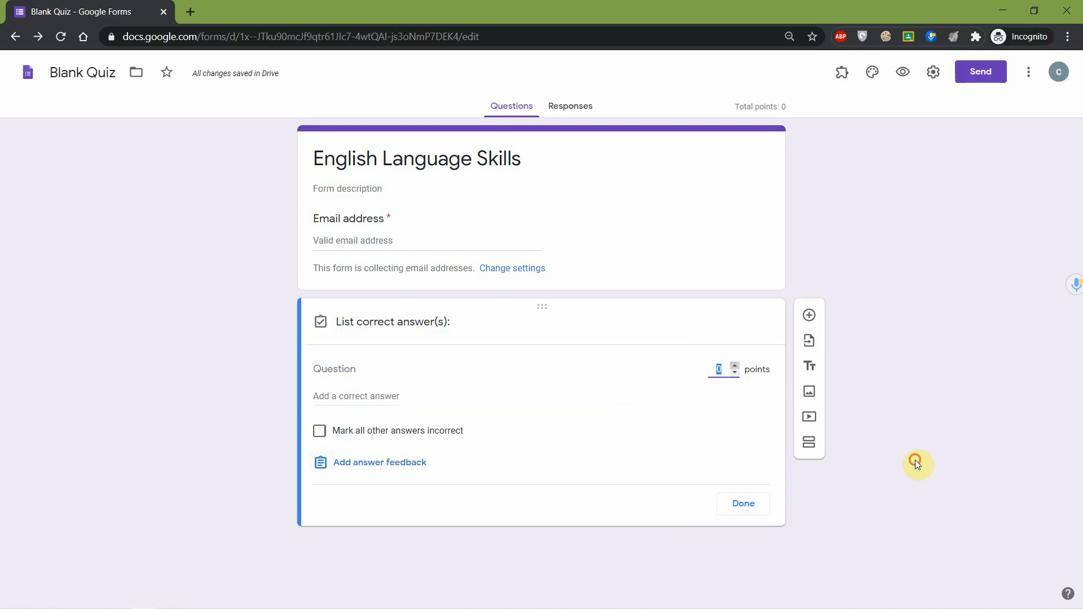
{"action": "type", "text": "1"}
{"action": "left_click", "coordinate": [734, 366]}
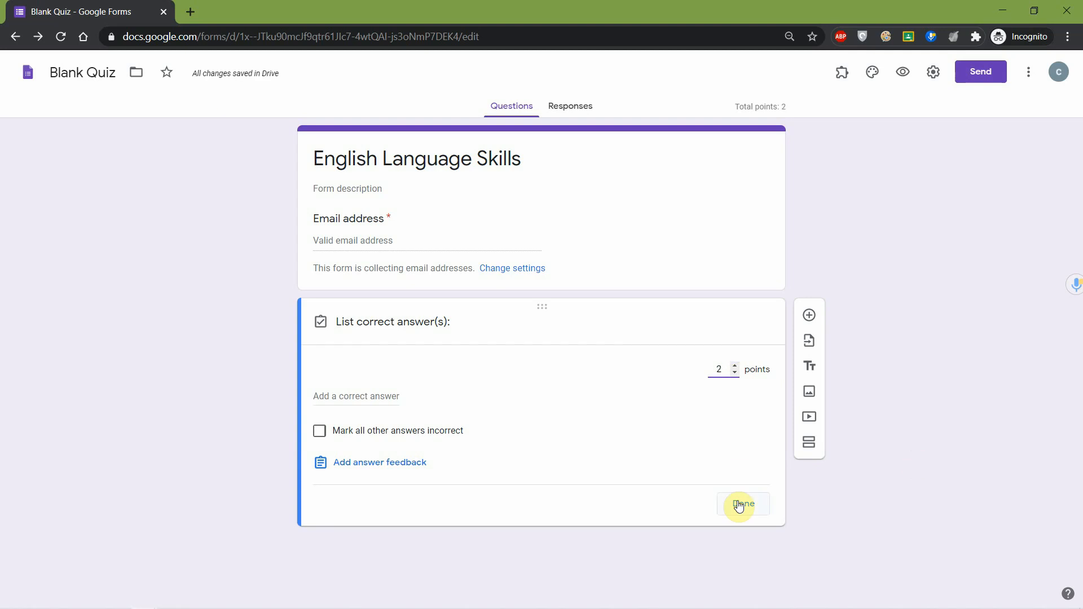
{"action": "left_click", "coordinate": [738, 504]}
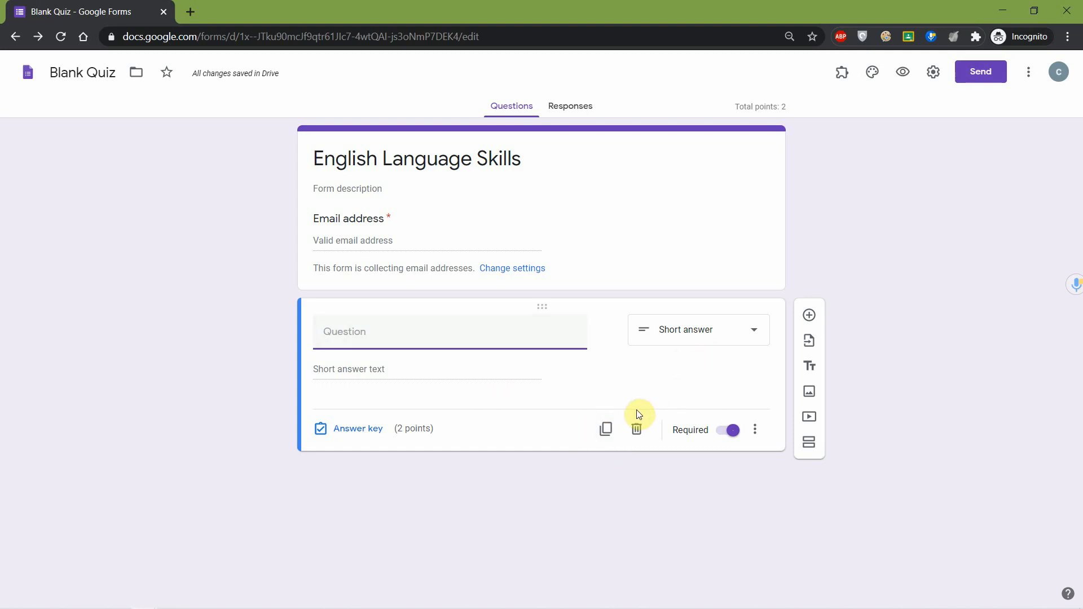
- Duplicate the required 2-point short-answer question three times to make four identical blank questions
{"action": "left_click", "coordinate": [613, 432]}
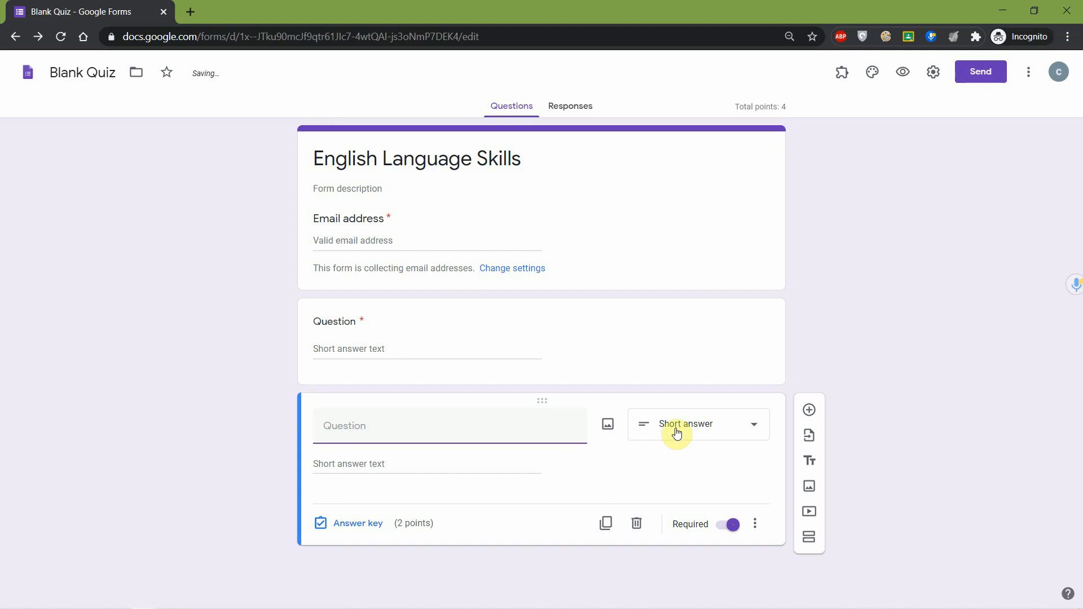
{"action": "left_click", "coordinate": [732, 526]}
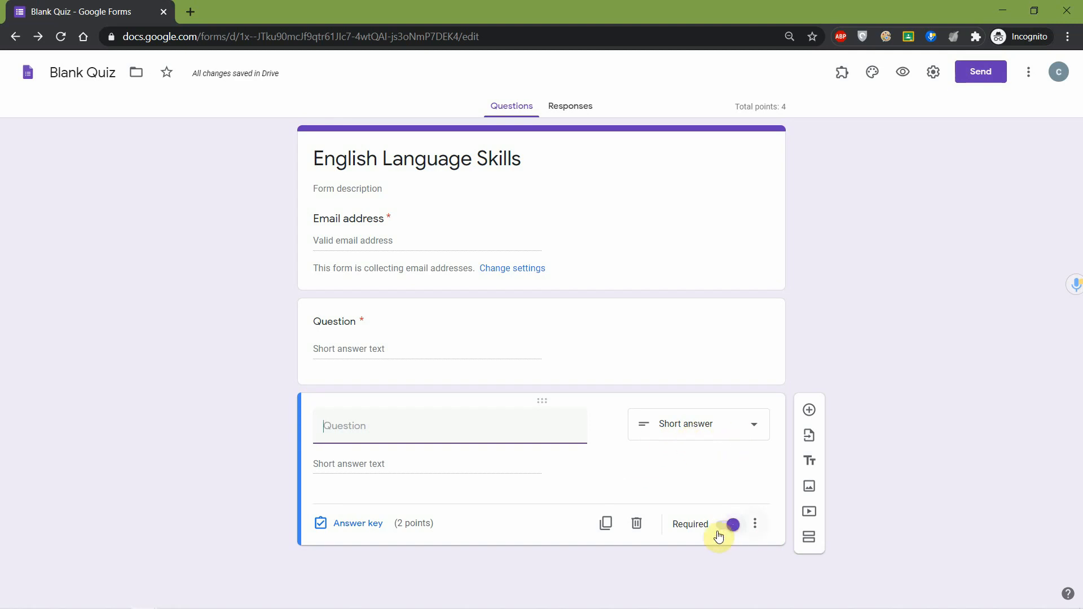
{"action": "left_click", "coordinate": [365, 528]}
{"action": "left_click", "coordinate": [604, 526]}
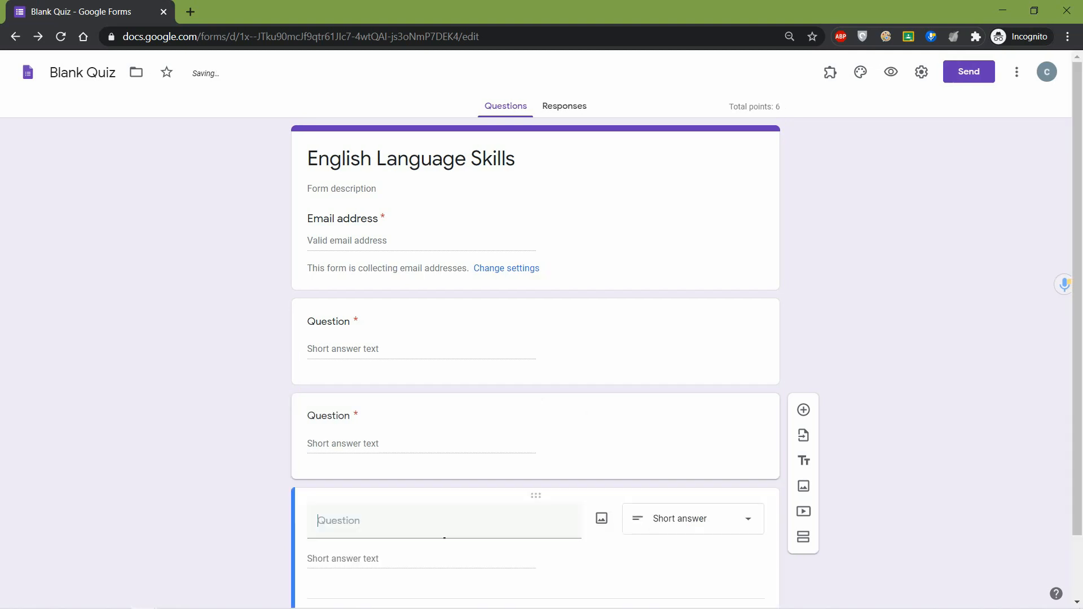
{"action": "left_click", "coordinate": [601, 566]}
{"action": "scroll", "coordinate": [378, 324], "scroll_direction": "up", "scroll_amount": 3}
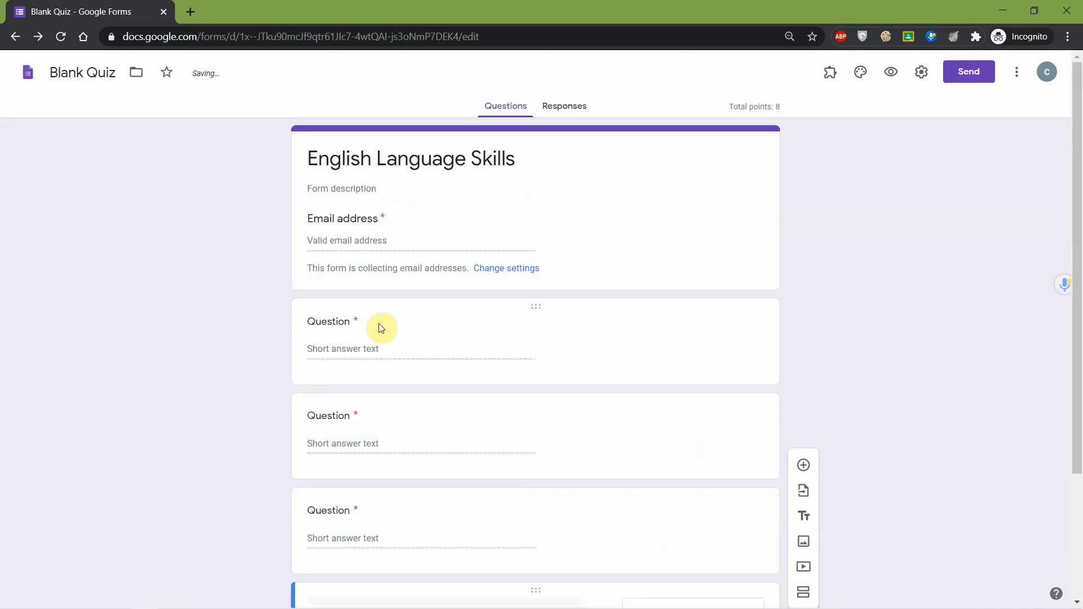
- Copy "I used to go for an evening walk when I _______(live, lived) in Shimla." from the Word document into the first question
{"action": "left_click", "coordinate": [340, 321]}
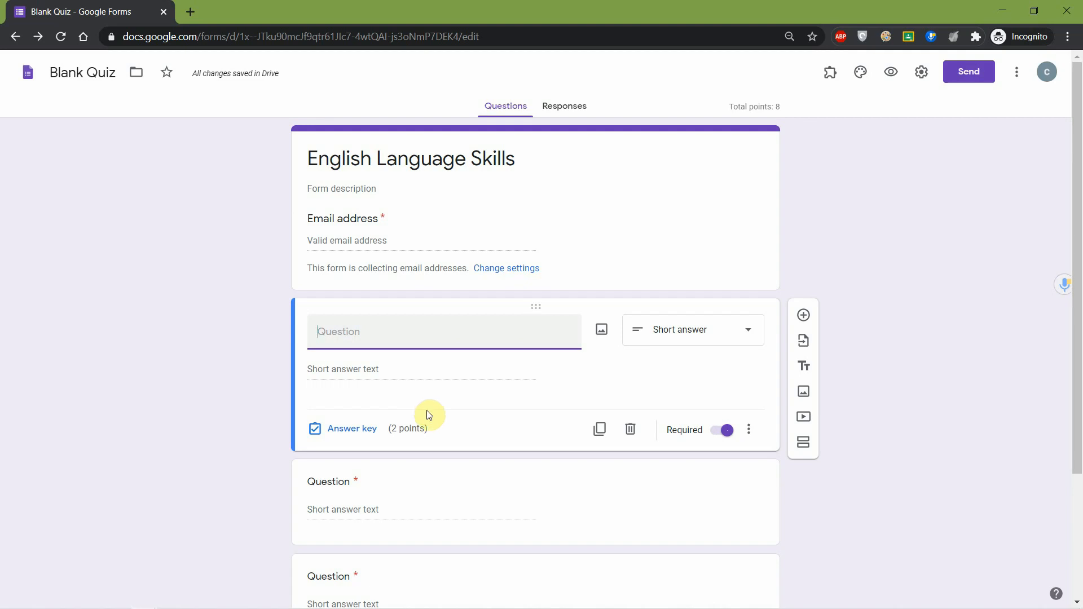
{"action": "key", "text": "alt+Tab"}
{"action": "scroll", "coordinate": [745, 394], "scroll_direction": "down", "scroll_amount": 1}
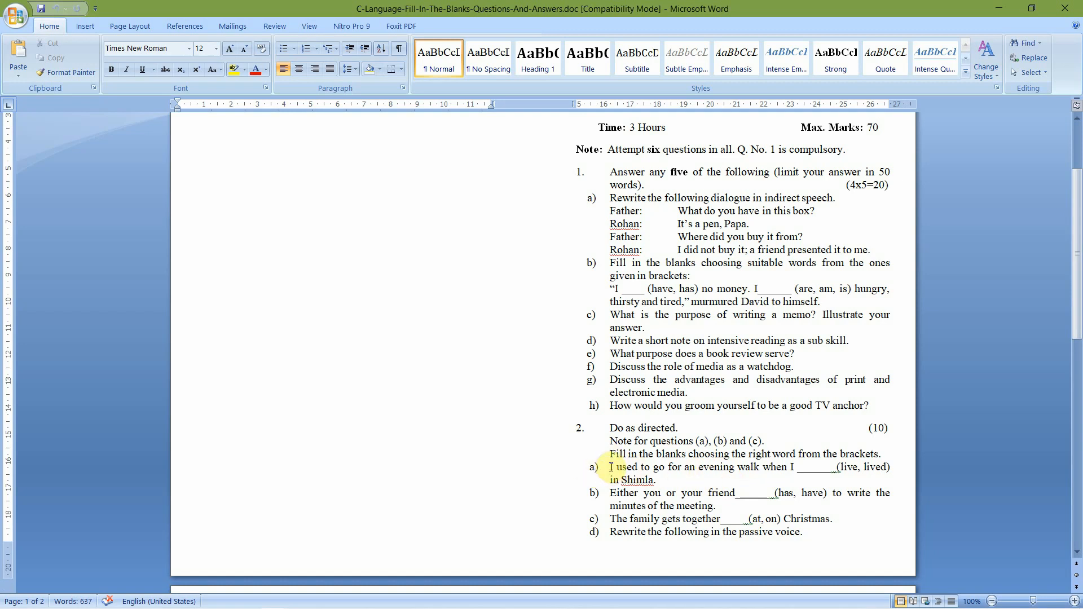
{"action": "left_click_drag", "start_coordinate": [611, 467], "coordinate": [660, 477]}
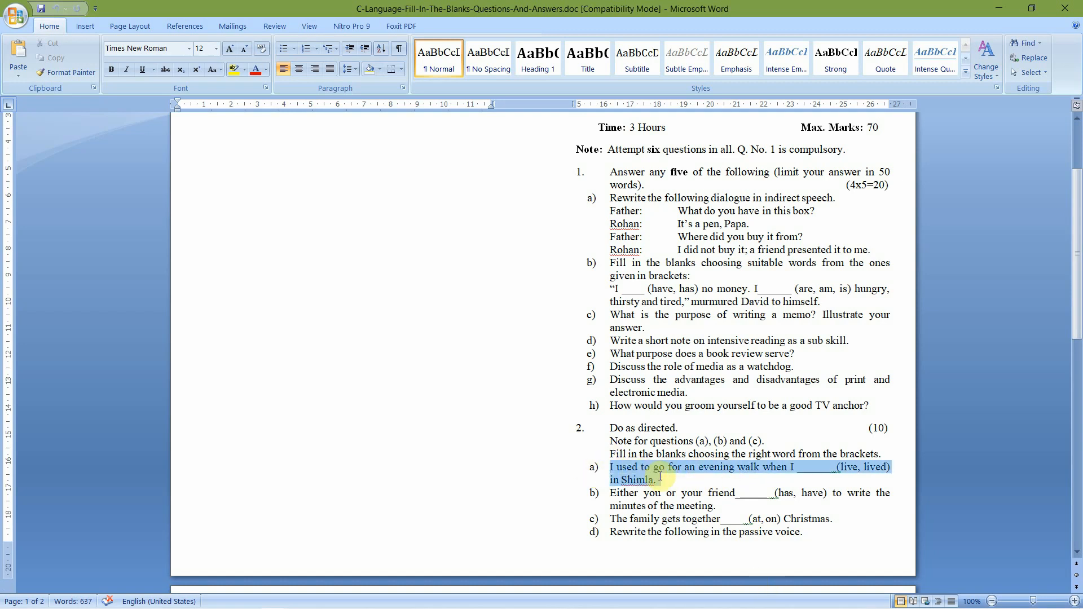
{"action": "right_click", "coordinate": [643, 478]}
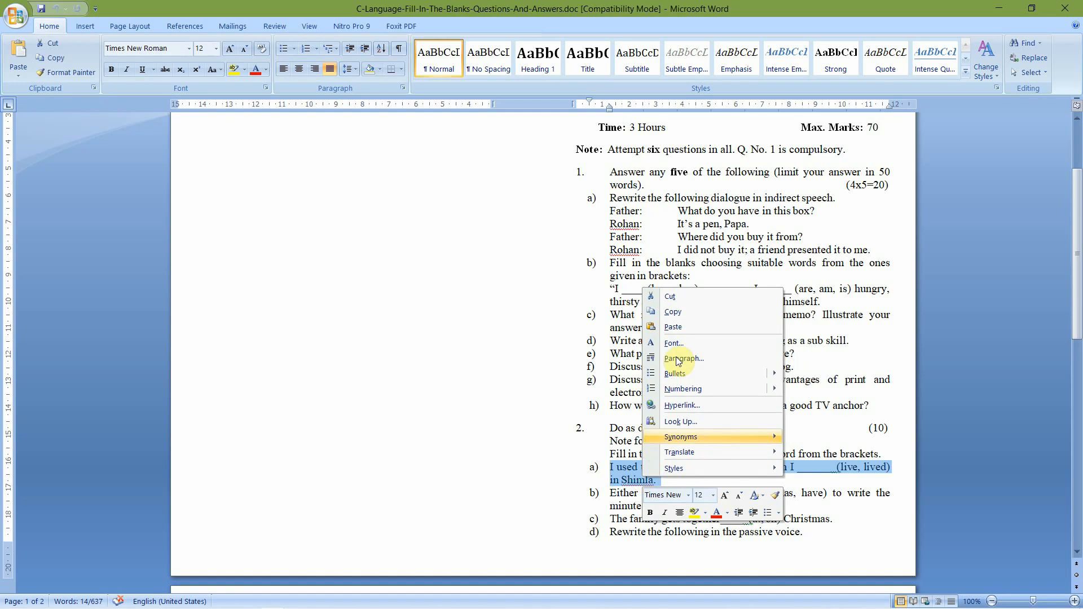
{"action": "left_click", "coordinate": [672, 312]}
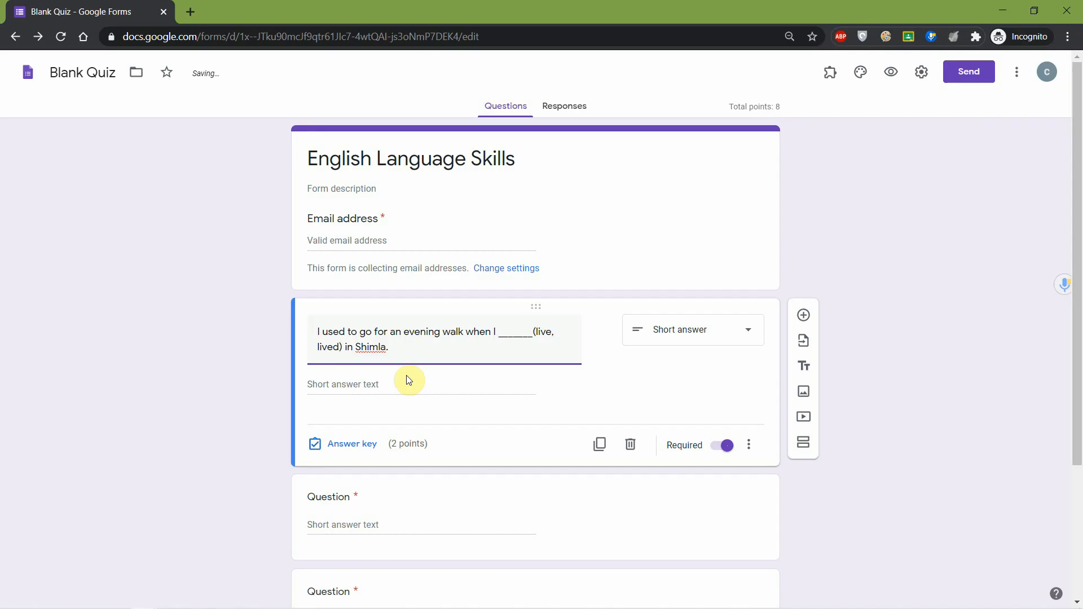
{"action": "left_click", "coordinate": [435, 479]}
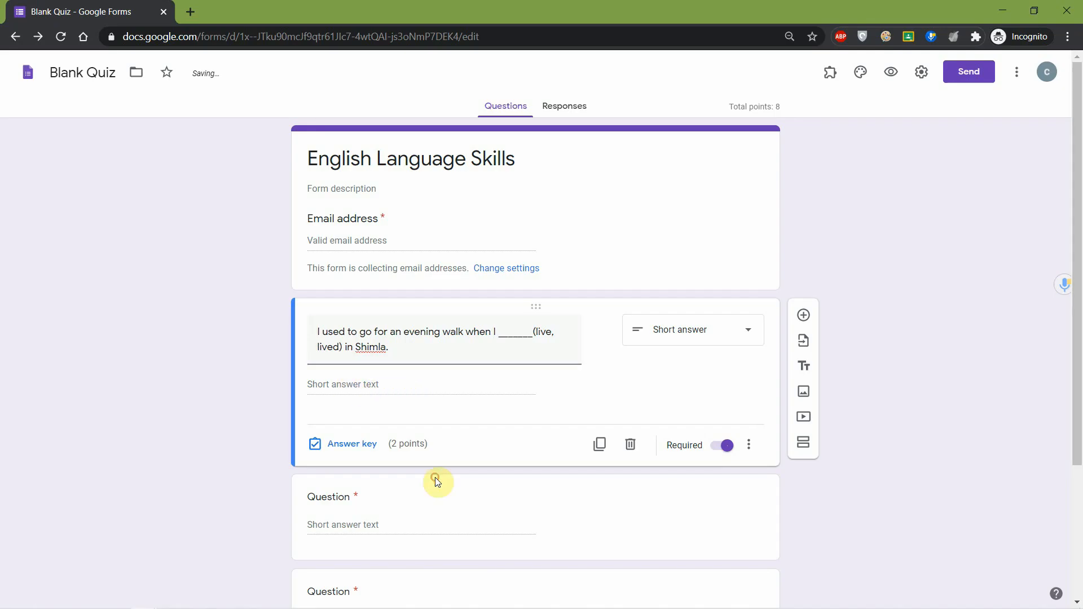
- Add "lived" as the correct answer in the first question's answer key
{"action": "left_click", "coordinate": [359, 444]}
{"action": "left_click", "coordinate": [366, 399]}
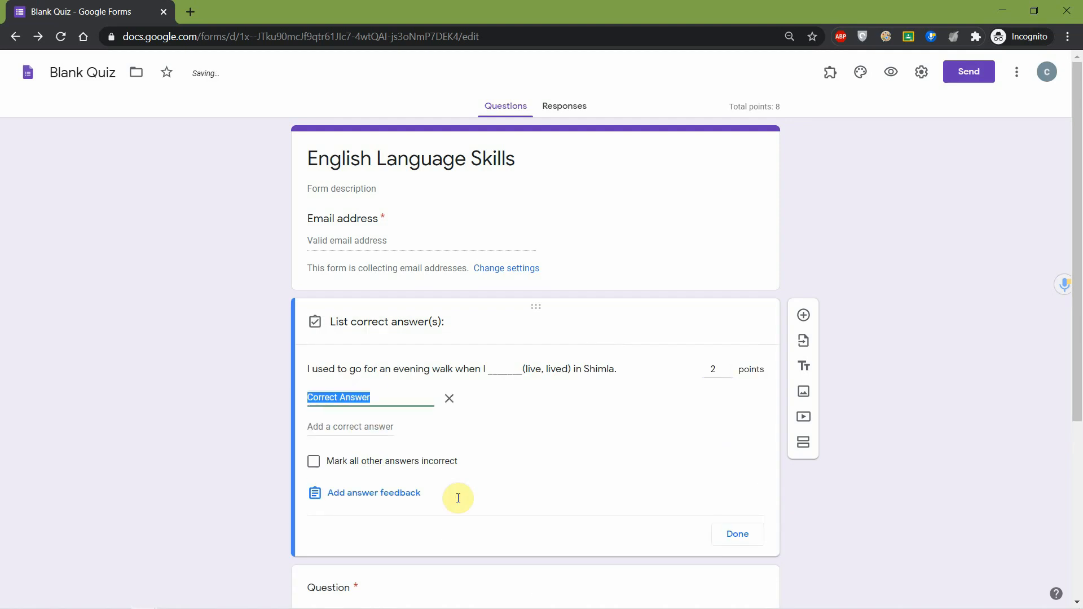
{"action": "type", "text": "lived"}
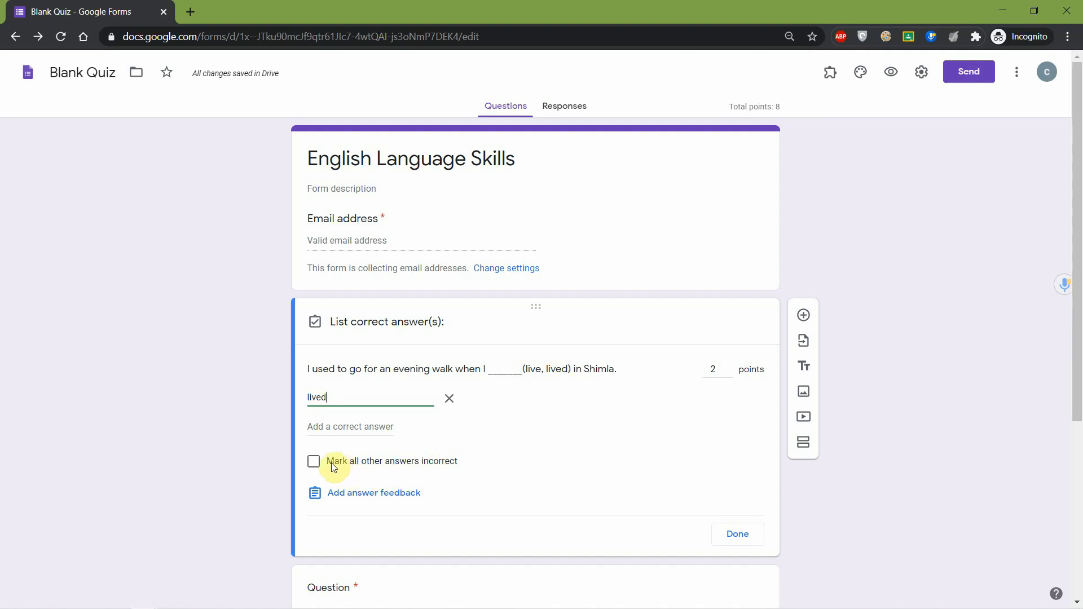
{"action": "left_click", "coordinate": [320, 453]}
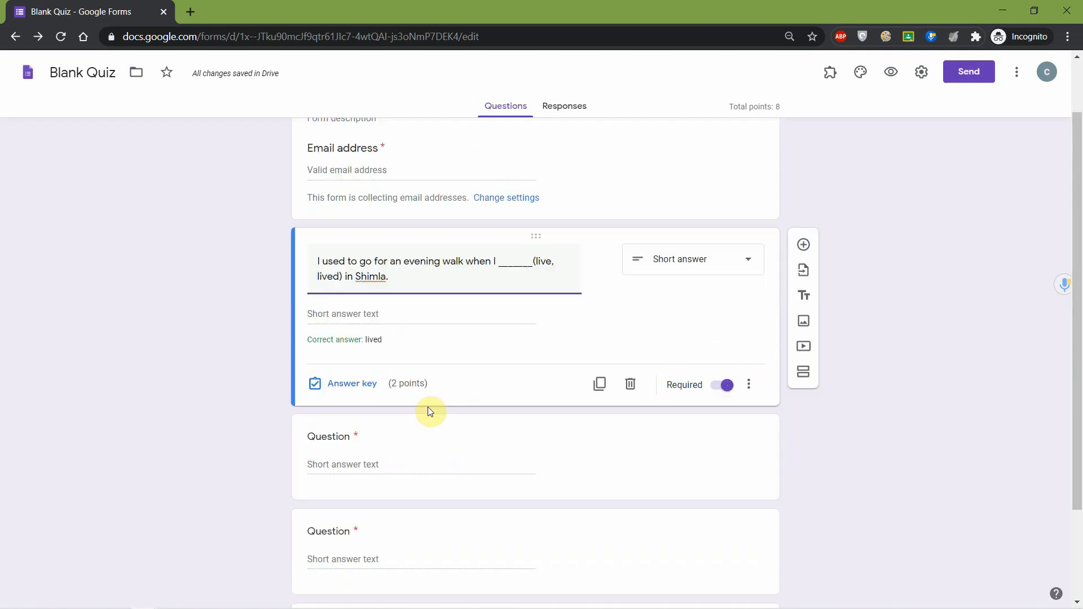
- Paste "Either you or your friend_______(has, have) to write the minutes of the meeting." into the second question and go through its answer key
{"action": "left_click", "coordinate": [446, 542]}
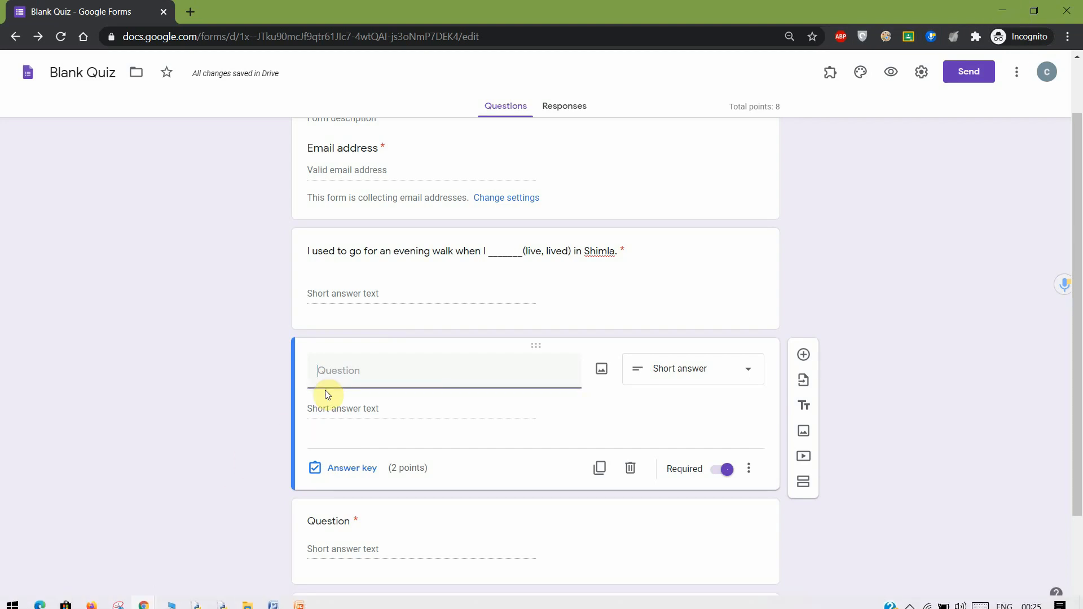
{"action": "right_click", "coordinate": [338, 375]}
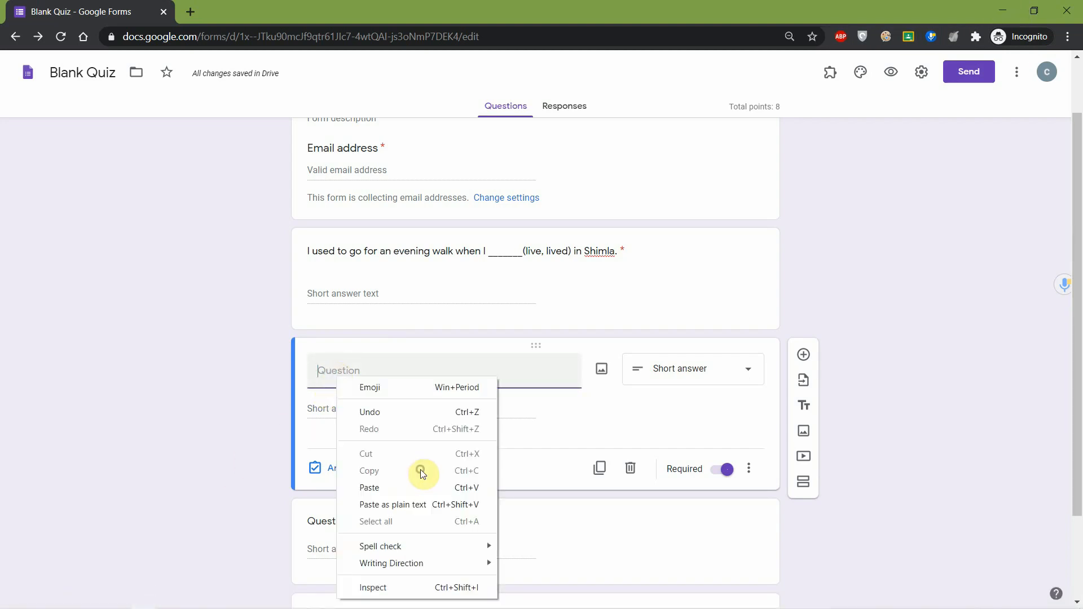
{"action": "left_click", "coordinate": [415, 487]}
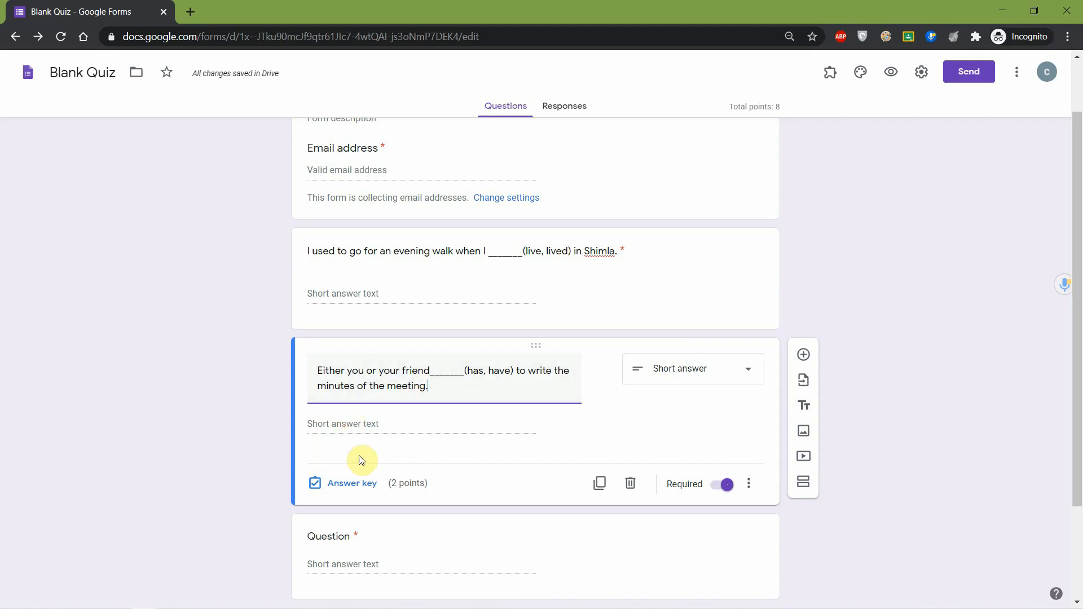
{"action": "left_click", "coordinate": [357, 486]}
{"action": "left_click", "coordinate": [730, 541]}
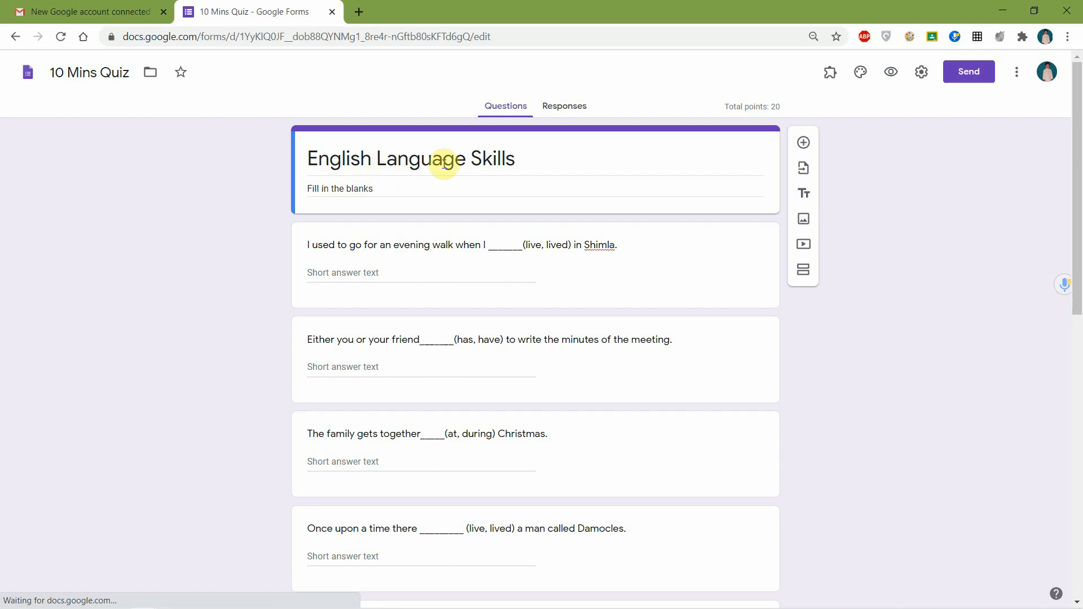
- Review the fill-in-the-blank questions in the finished 10 Mins Quiz form
{"action": "scroll", "coordinate": [541, 383], "scroll_direction": "down", "scroll_amount": 10}
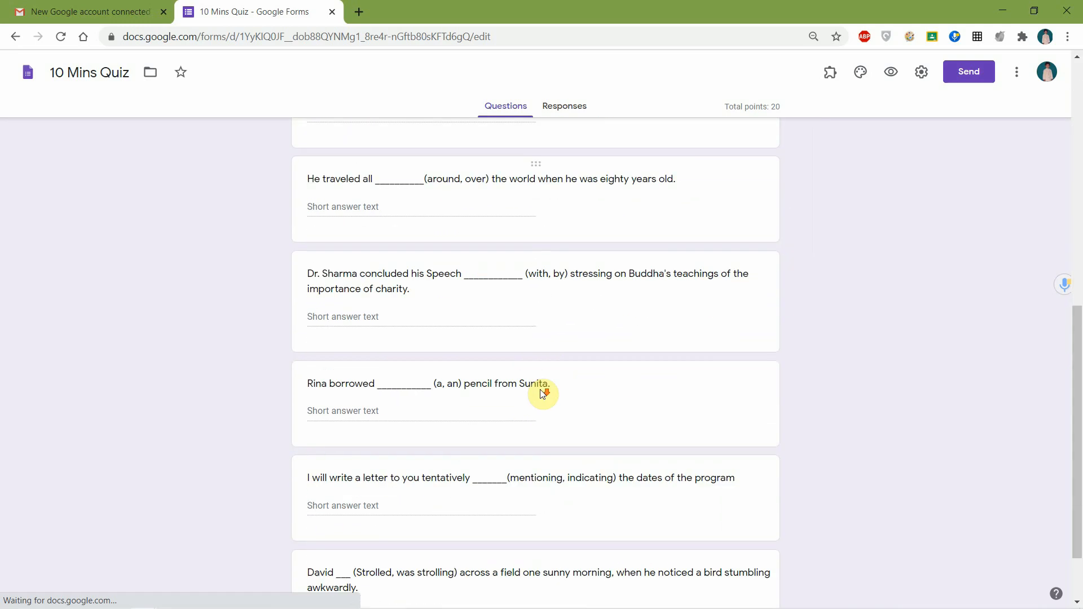
{"action": "scroll", "coordinate": [543, 393], "scroll_direction": "down", "scroll_amount": 2}
{"action": "scroll", "coordinate": [589, 546], "scroll_direction": "up", "scroll_amount": 10}
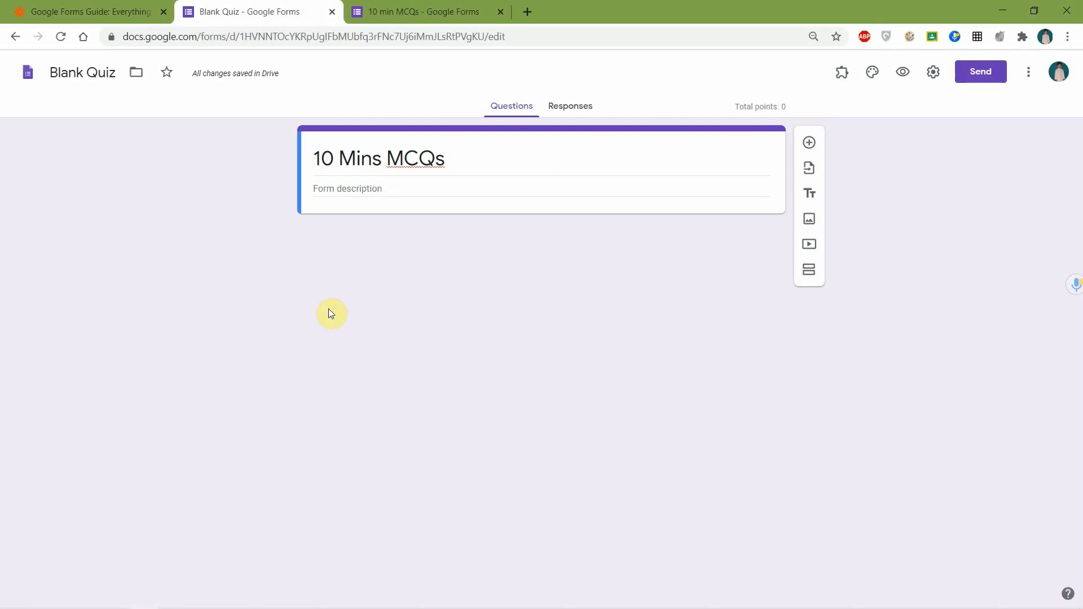
- Add a multiple choice question to the 10 Mins MCQs quiz, check the available question types, and place the cursor in its question text
{"action": "left_click", "coordinate": [809, 144]}
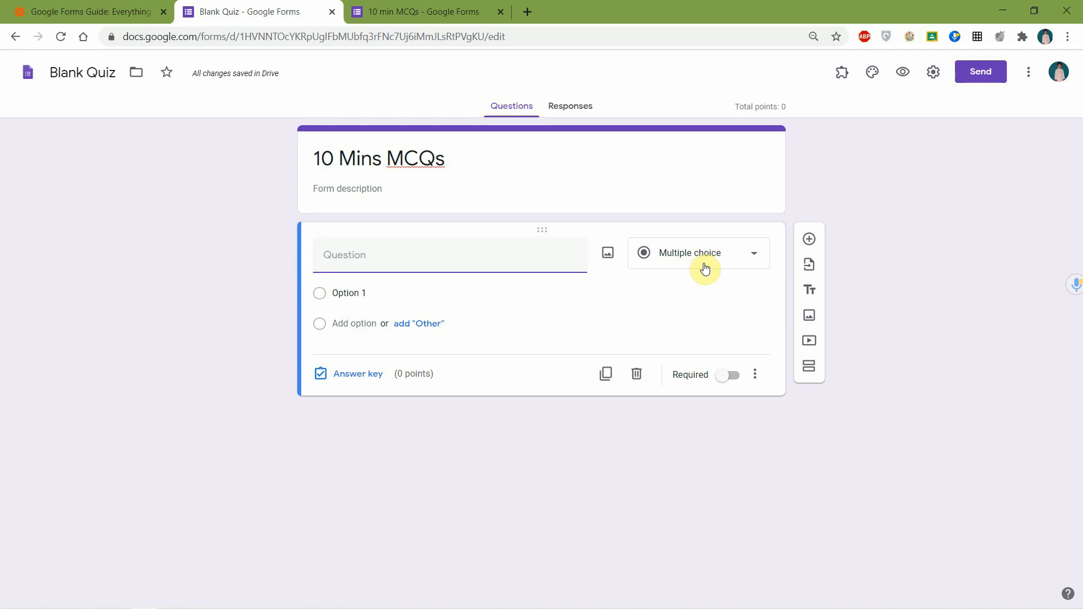
{"action": "left_click", "coordinate": [704, 268]}
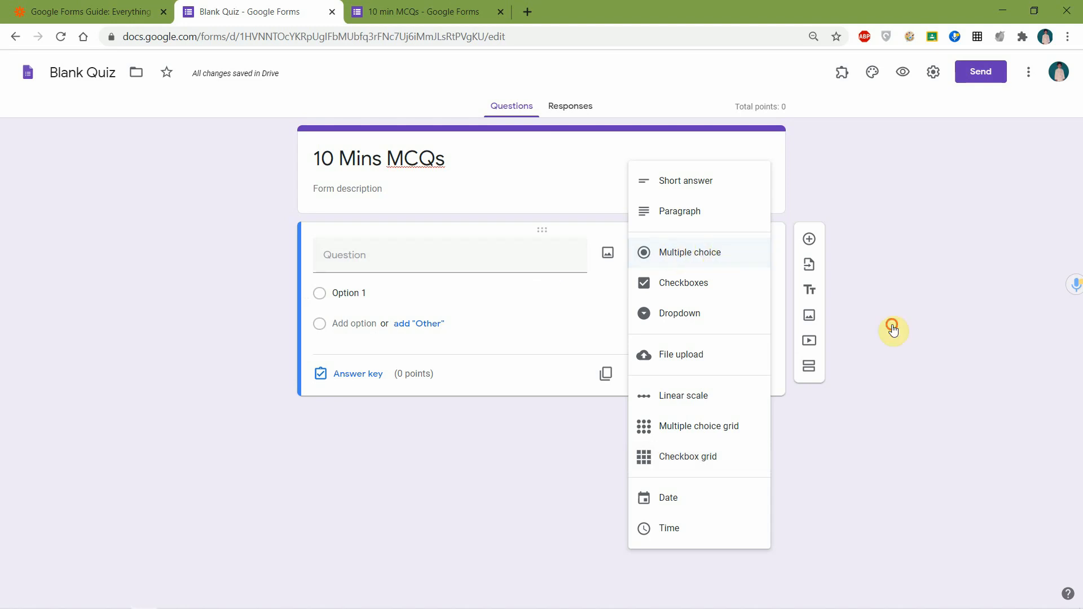
{"action": "left_click", "coordinate": [892, 330]}
{"action": "left_click", "coordinate": [461, 263]}
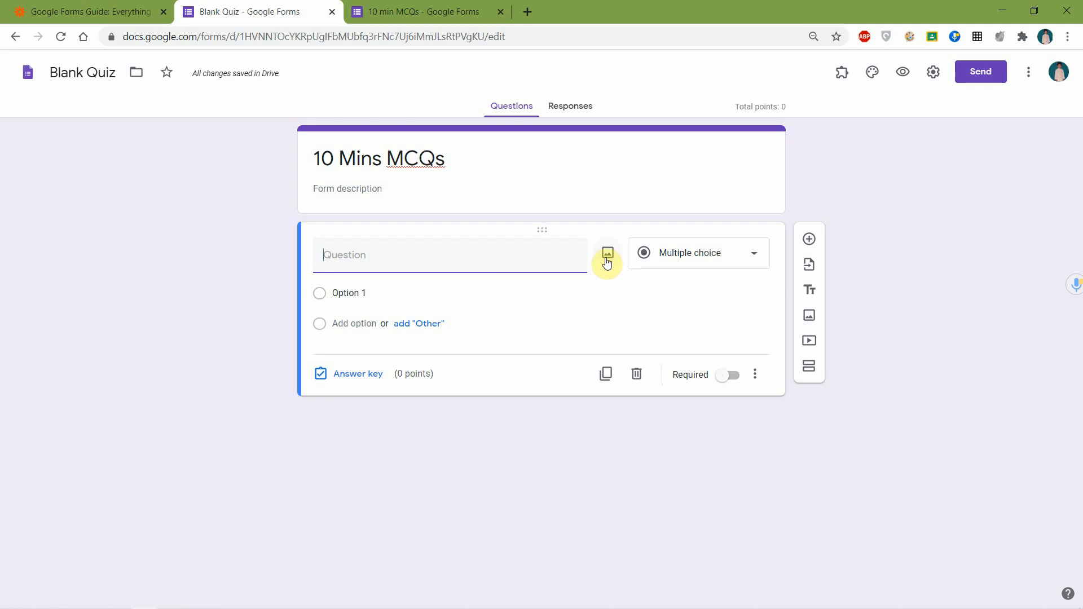
- Switch to c.docx in Word and use Snipping Tool to capture the first question's code snippet
{"action": "left_click", "coordinate": [999, 12]}
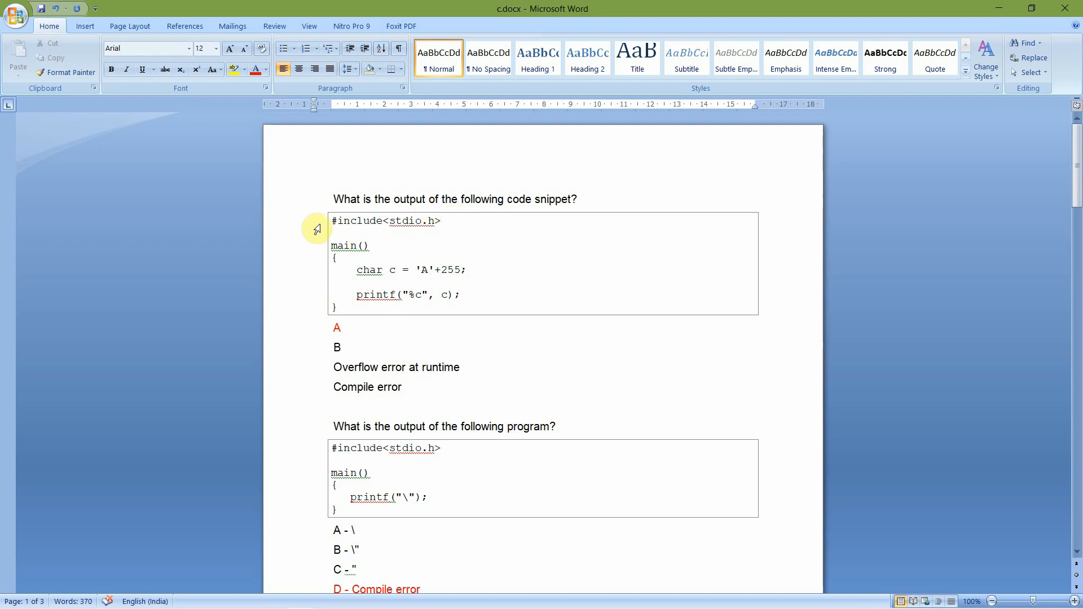
{"action": "key", "text": "alt+Tab"}
{"action": "key", "text": "super"}
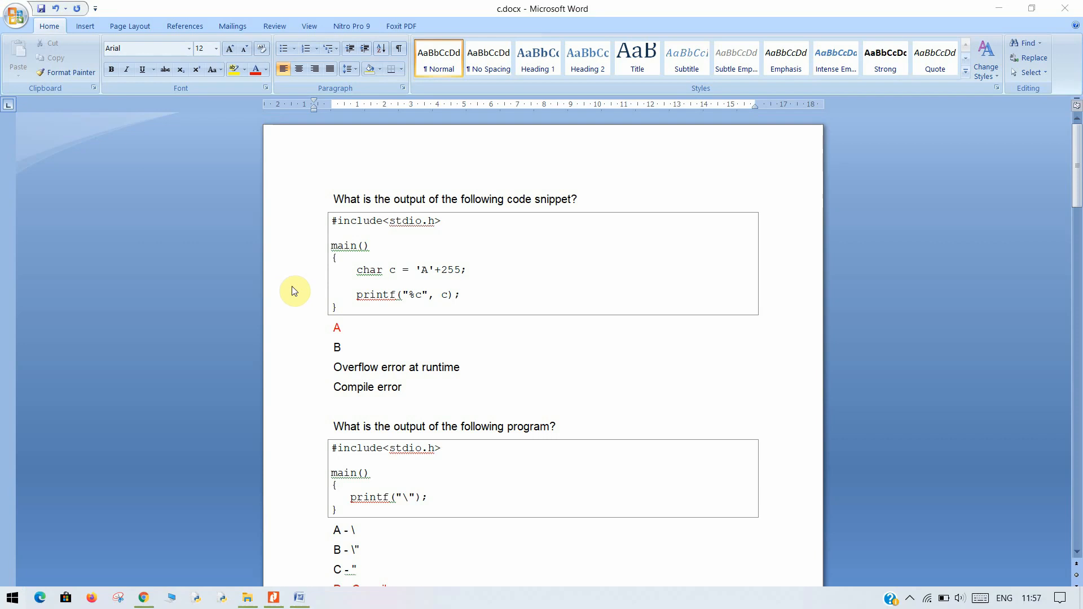
{"action": "type", "text": "snipp"}
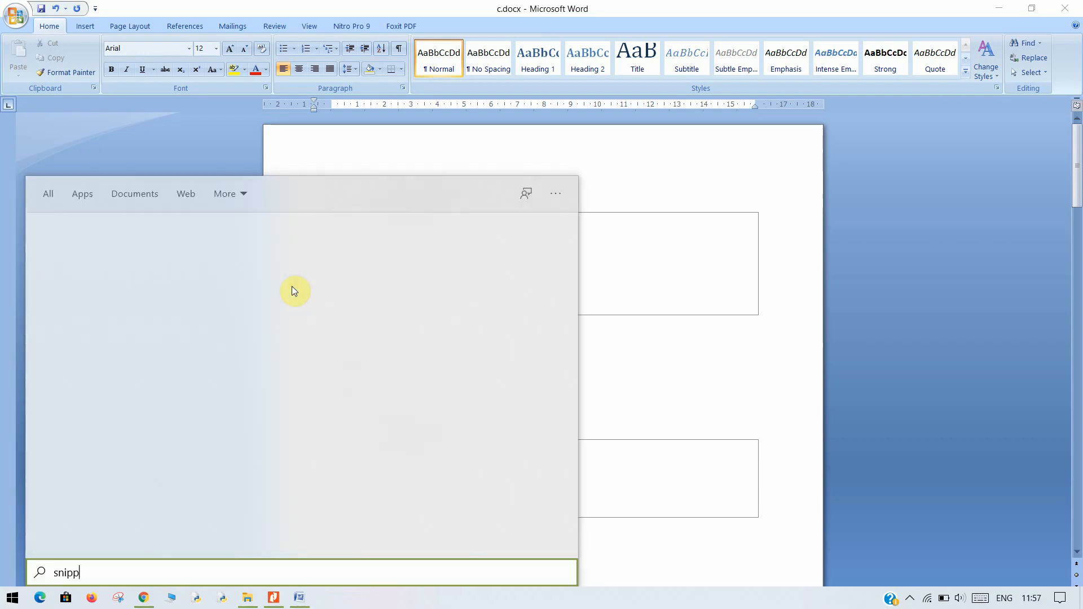
{"action": "key", "text": "Return"}
{"action": "left_click", "coordinate": [23, 530]}
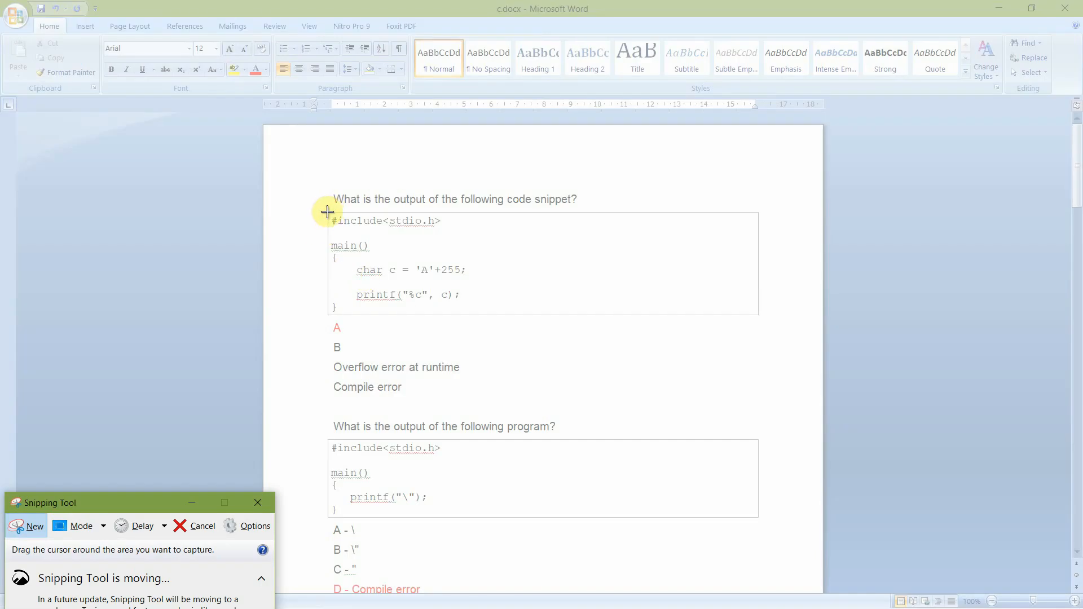
{"action": "left_click_drag", "start_coordinate": [327, 213], "coordinate": [481, 315]}
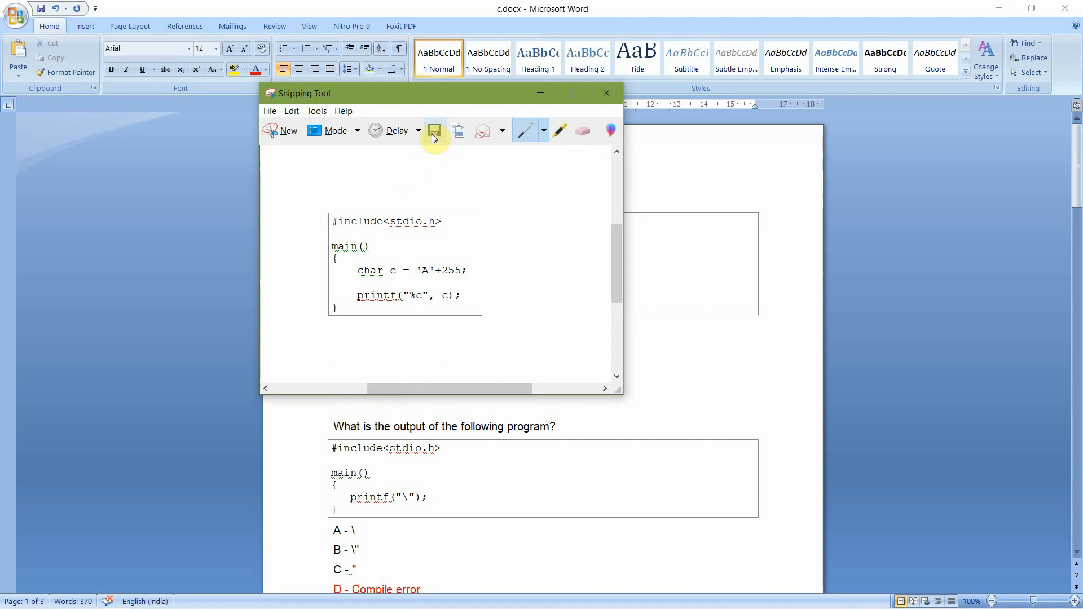
- Save the captured code snippet to the Desktop as a JPEG named 2
{"action": "left_click", "coordinate": [433, 134]}
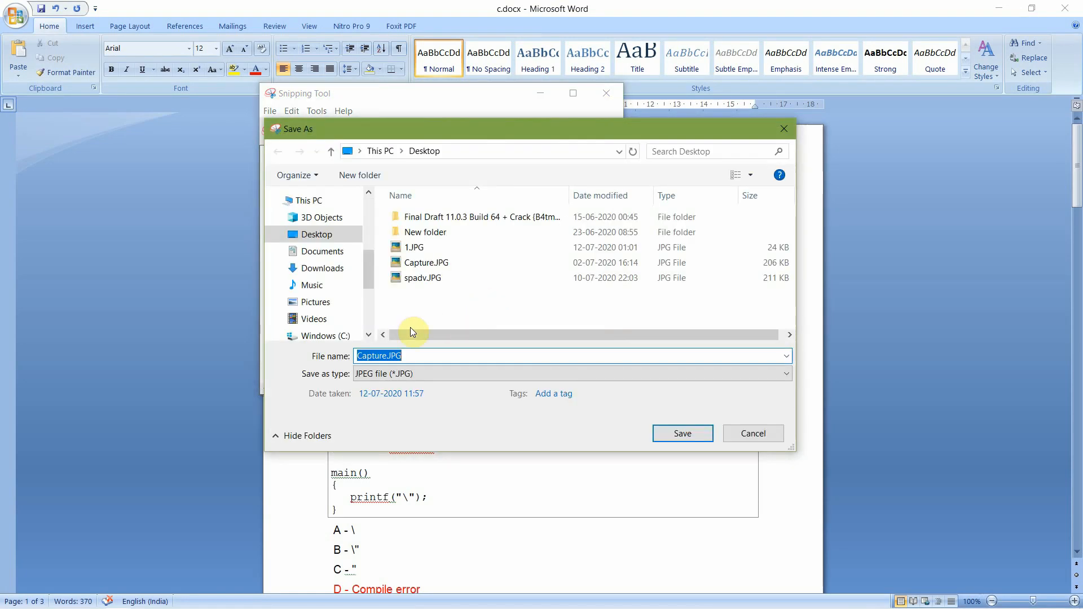
{"action": "type", "text": "7"}
{"action": "key", "text": "Return"}
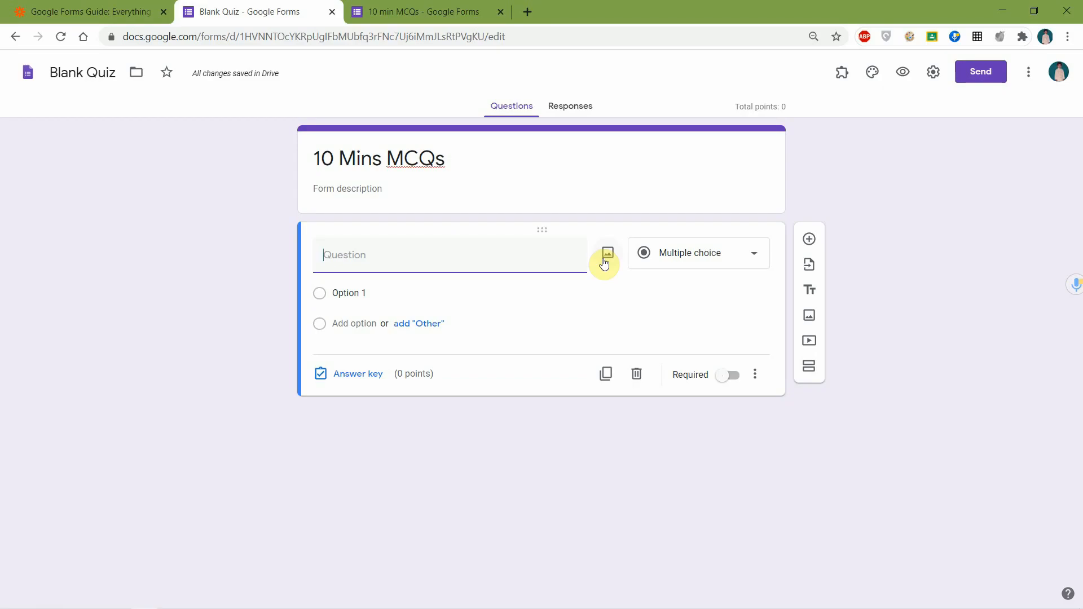
- Insert the image 2.JPG from the Desktop into the multiple choice question
{"action": "left_click", "coordinate": [606, 256]}
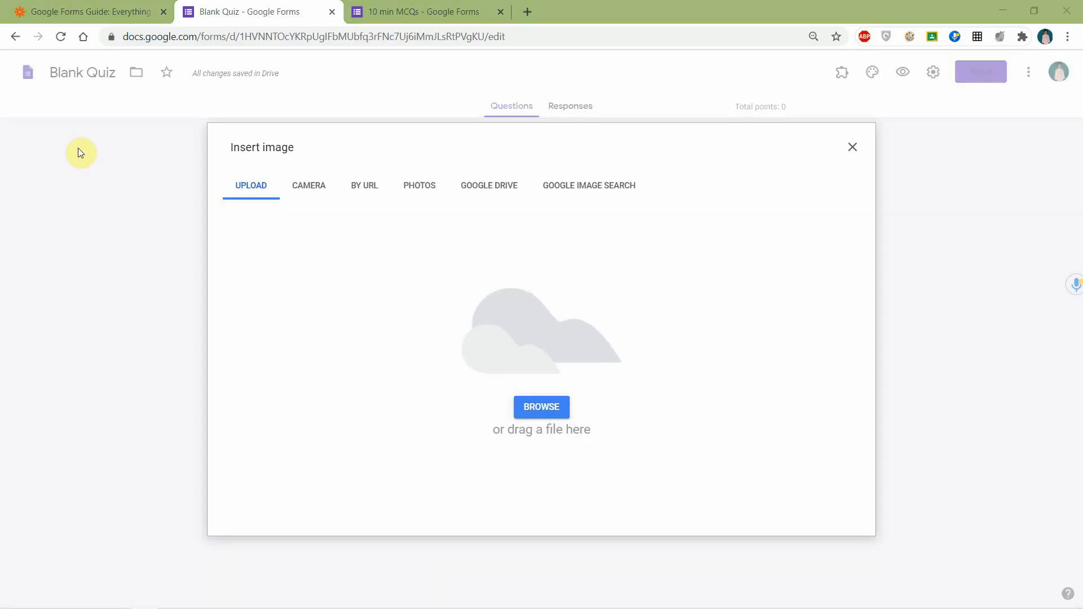
{"action": "left_click", "coordinate": [167, 145]}
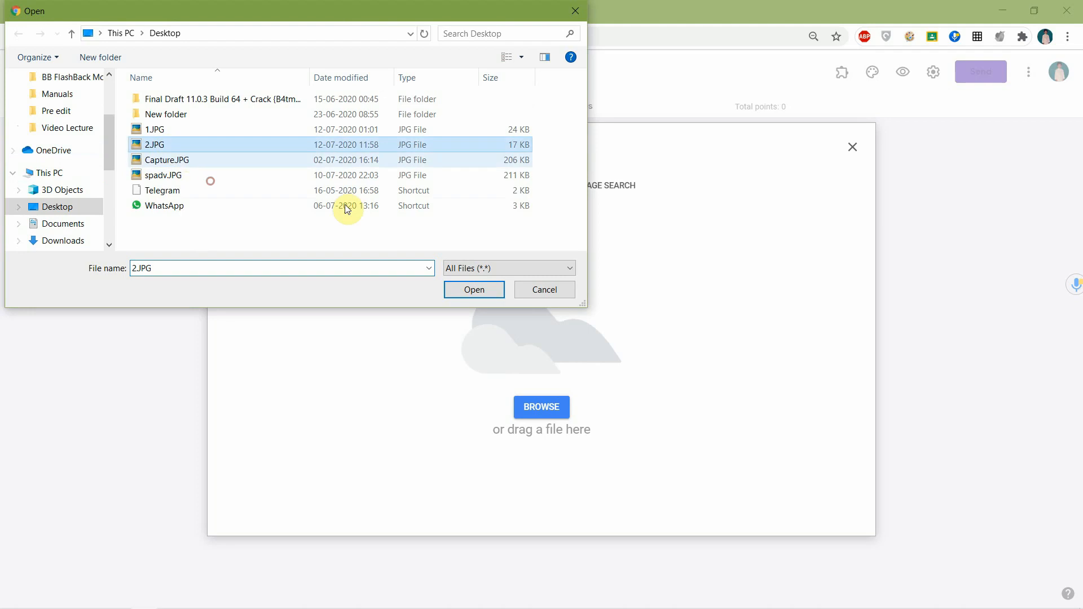
{"action": "left_click", "coordinate": [477, 290]}
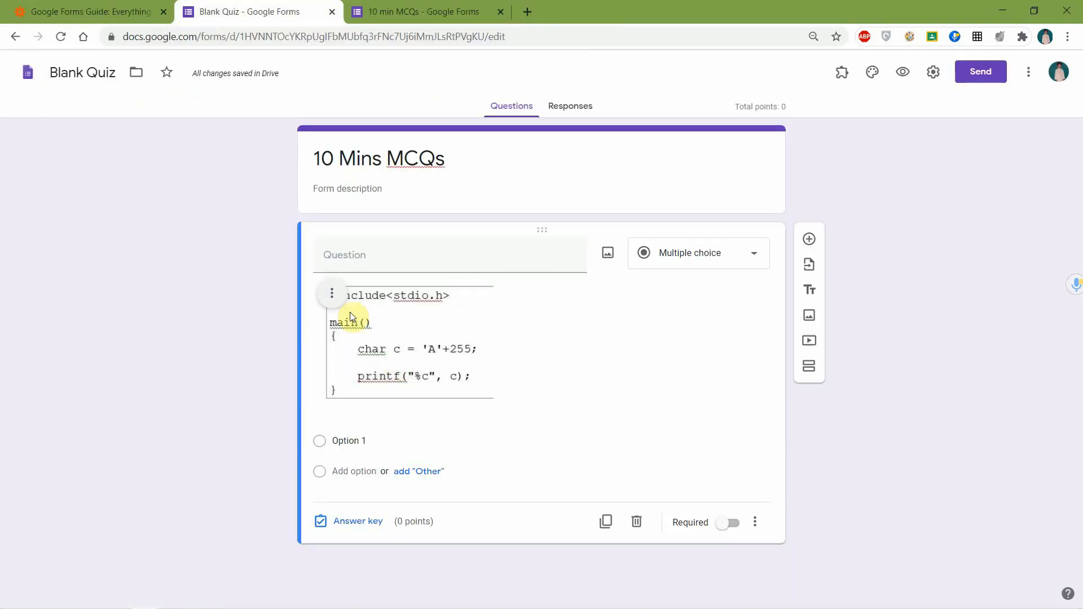
- Switch to c.docx in Word and copy the first question's answers: A, B, Overflow error at runtime, and Compile error
{"action": "left_click", "coordinate": [364, 440]}
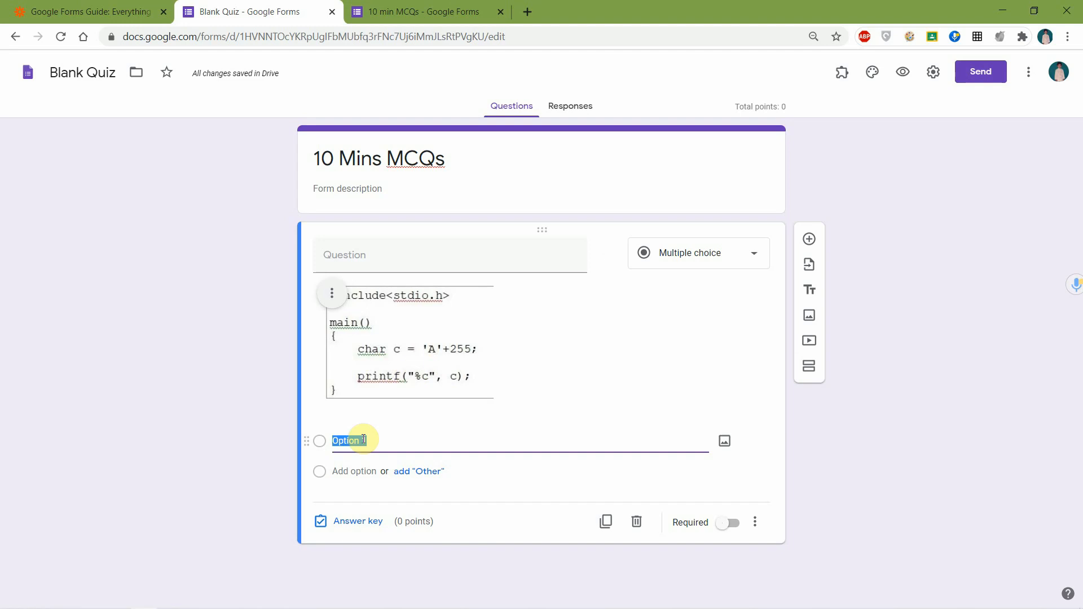
{"action": "left_click", "coordinate": [452, 548]}
{"action": "left_click", "coordinate": [363, 440]}
{"action": "left_click", "coordinate": [438, 548]}
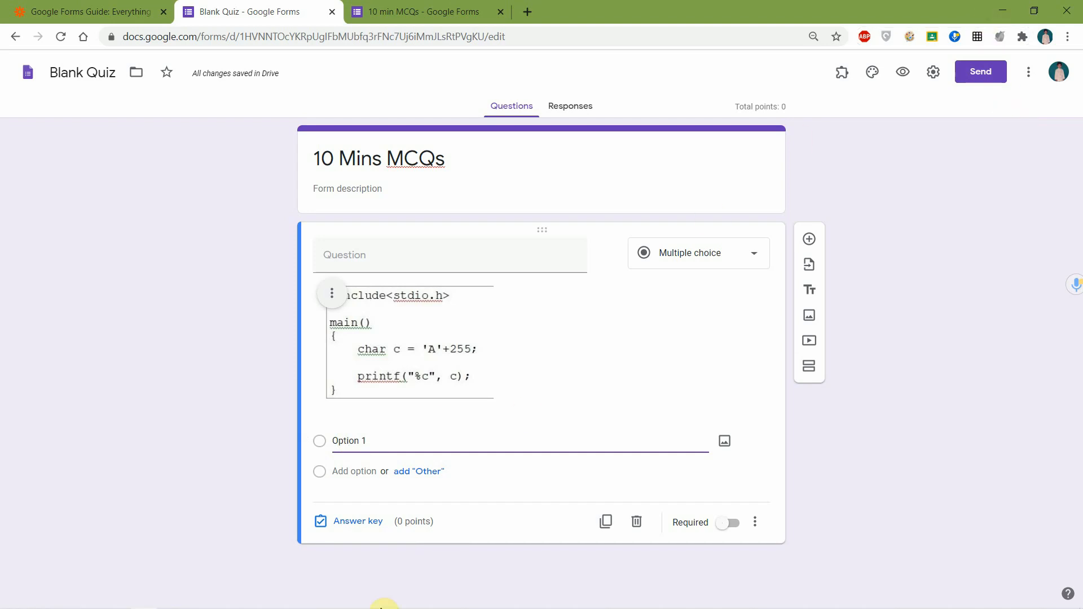
{"action": "mouse_move", "coordinate": [364, 598]}
{"action": "left_click", "coordinate": [300, 598]}
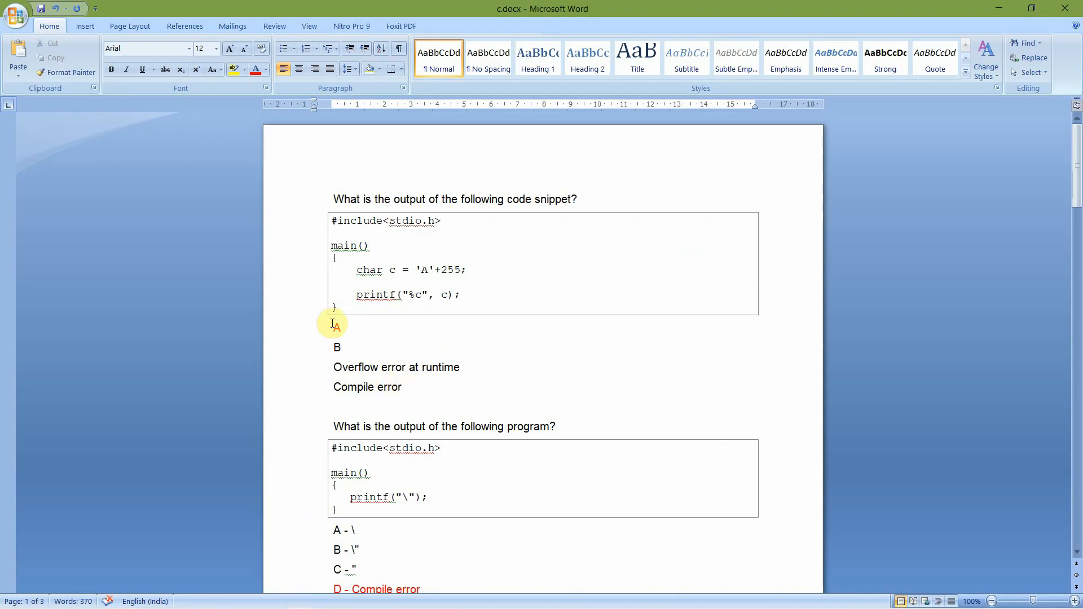
{"action": "left_click_drag", "start_coordinate": [333, 327], "coordinate": [428, 390]}
{"action": "key", "text": "ctrl+c"}
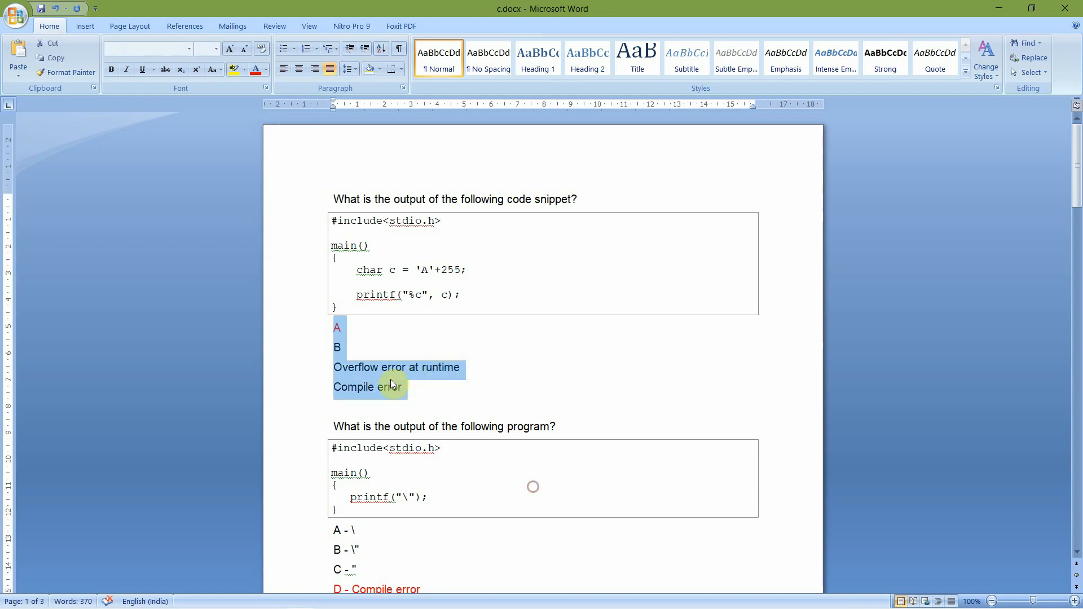
- Back in Google Forms, paste the copied answers as the question's options, and make it a required question with A as the 1-point answer
{"action": "key", "text": "alt+Tab"}
{"action": "left_click", "coordinate": [355, 438]}
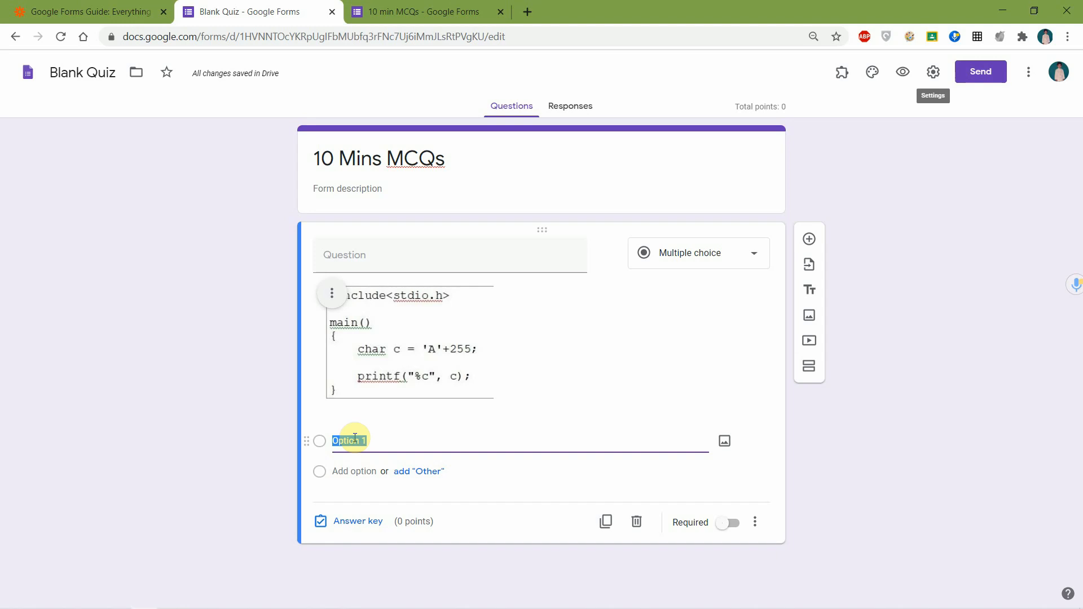
{"action": "key", "text": "ctrl+v"}
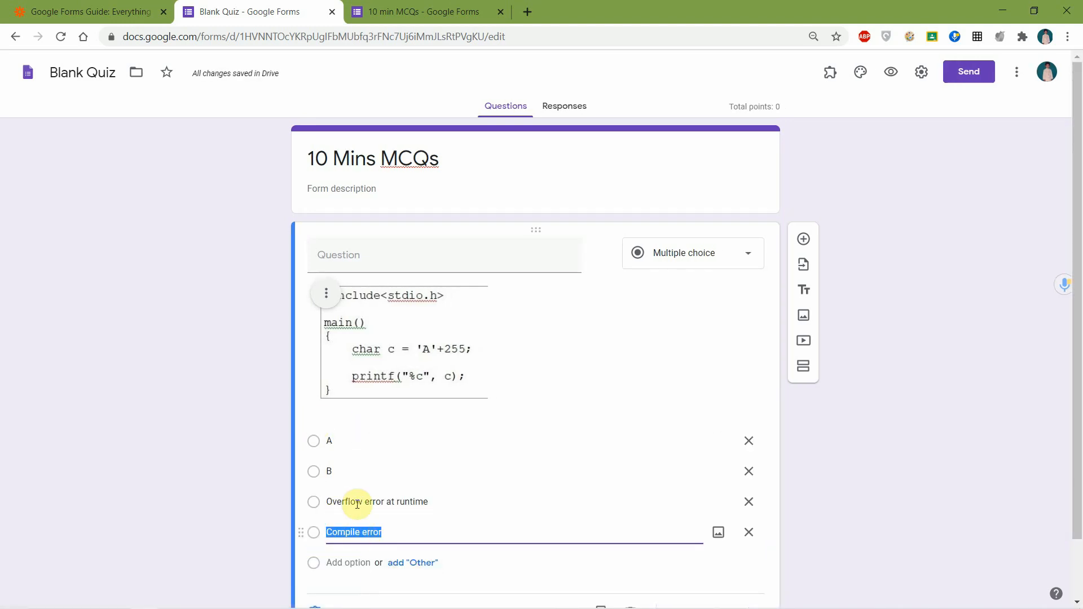
{"action": "scroll", "coordinate": [484, 592], "scroll_direction": "down", "scroll_amount": 2}
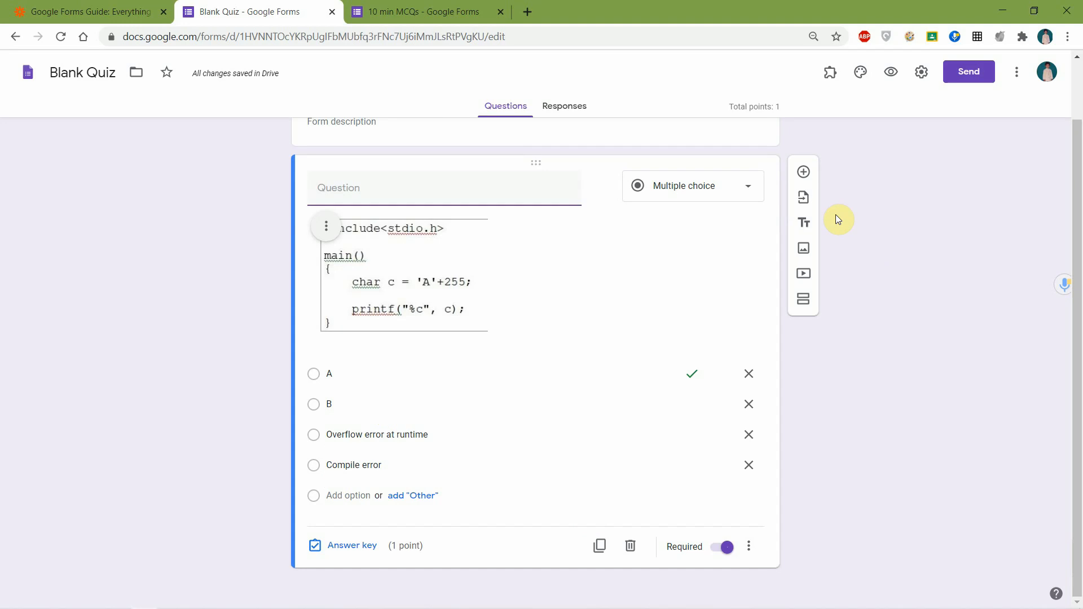
- Add a multiple choice question "We can create quiz in Google forms?" with the options True and False
{"action": "left_click", "coordinate": [804, 173]}
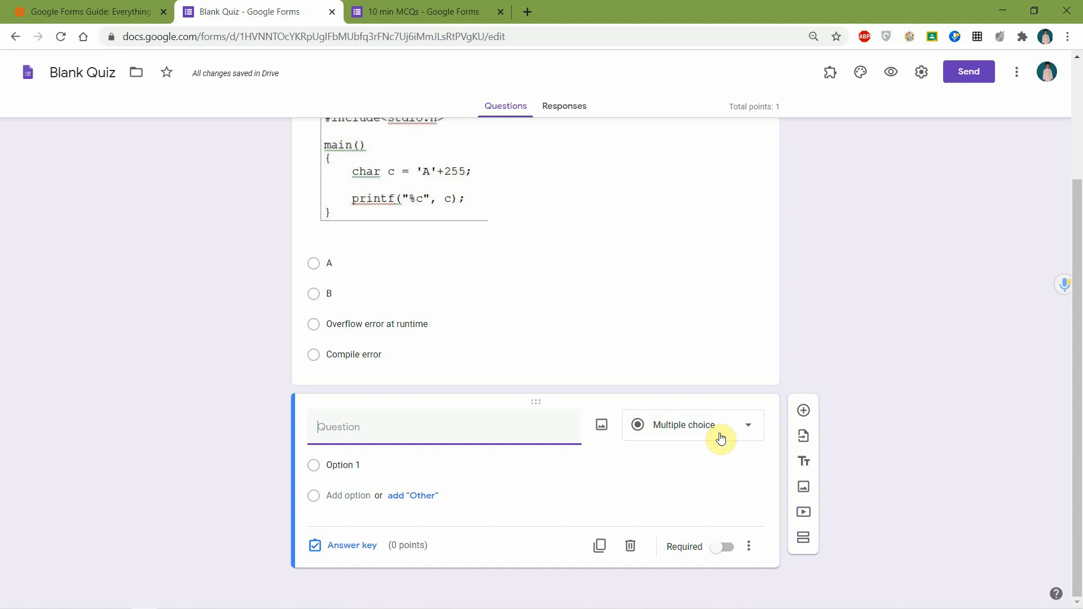
{"action": "left_click", "coordinate": [724, 426]}
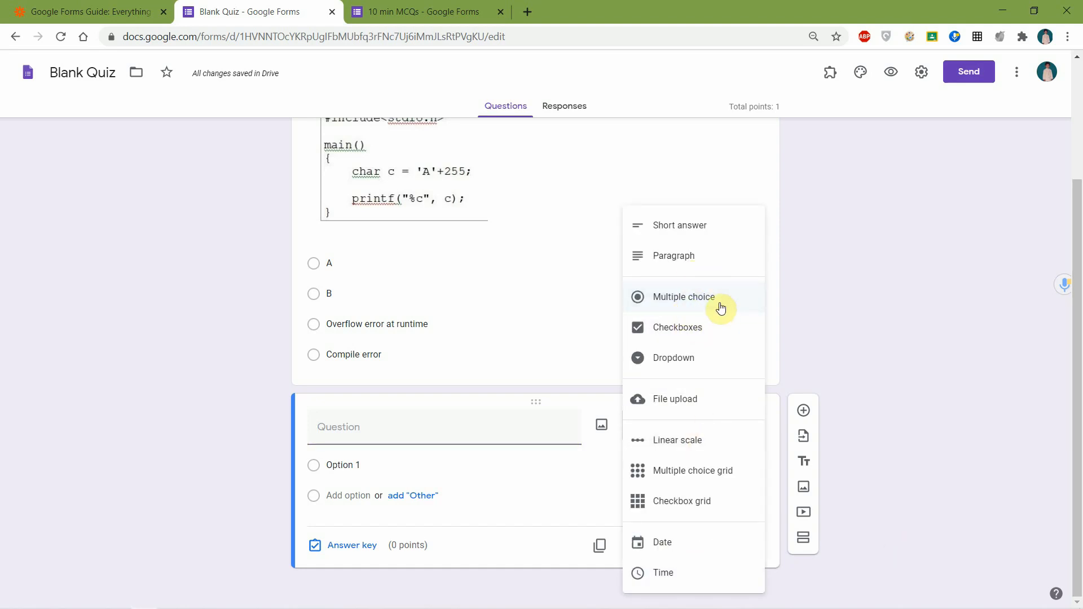
{"action": "left_click", "coordinate": [558, 534]}
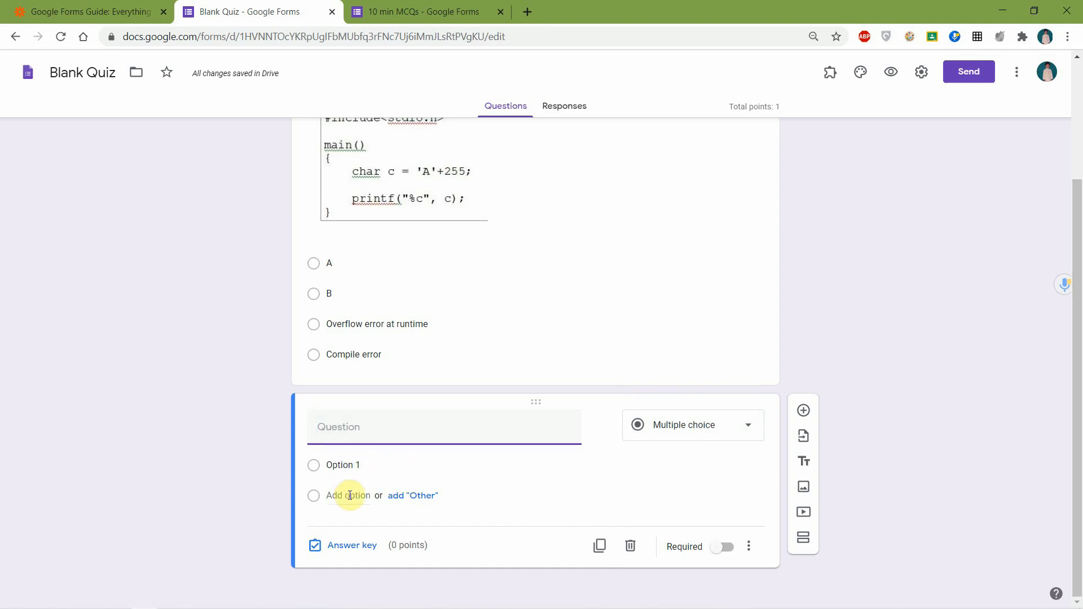
{"action": "key", "text": "ctrl+v"}
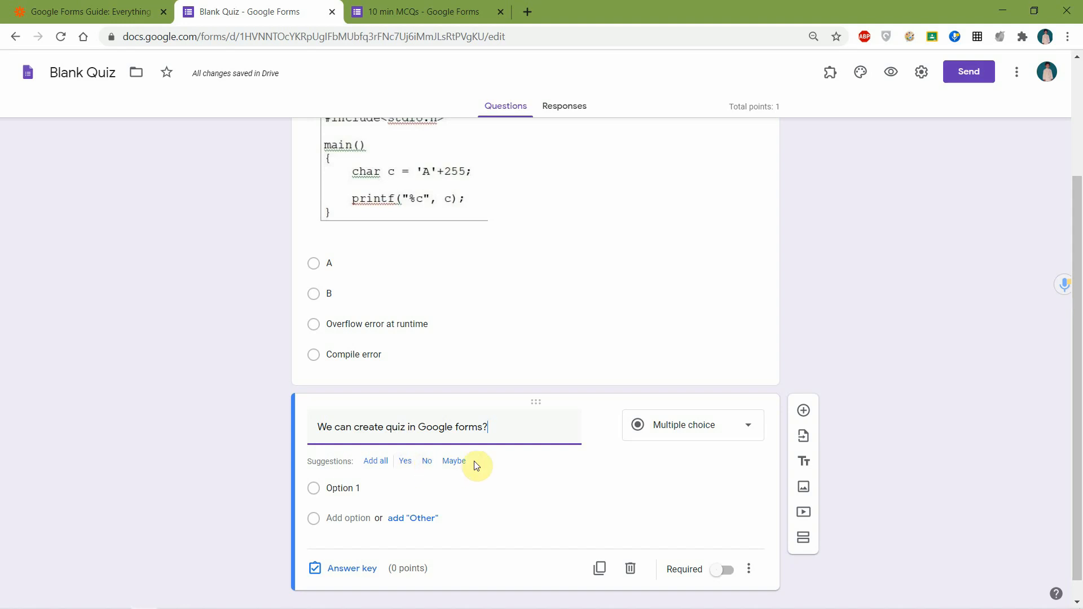
{"action": "left_click", "coordinate": [409, 463]}
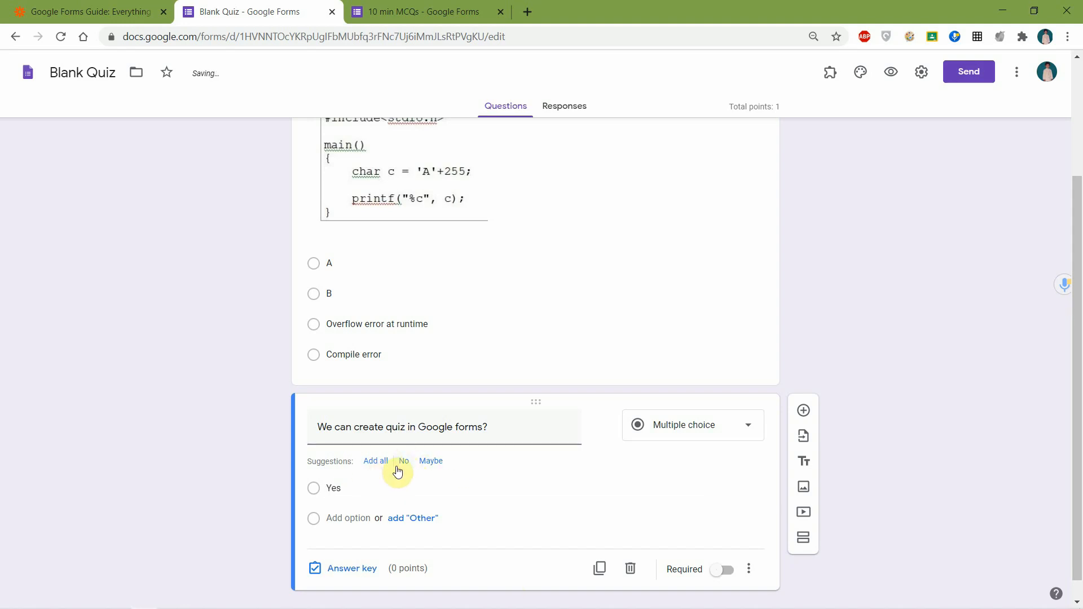
{"action": "left_click", "coordinate": [401, 463]}
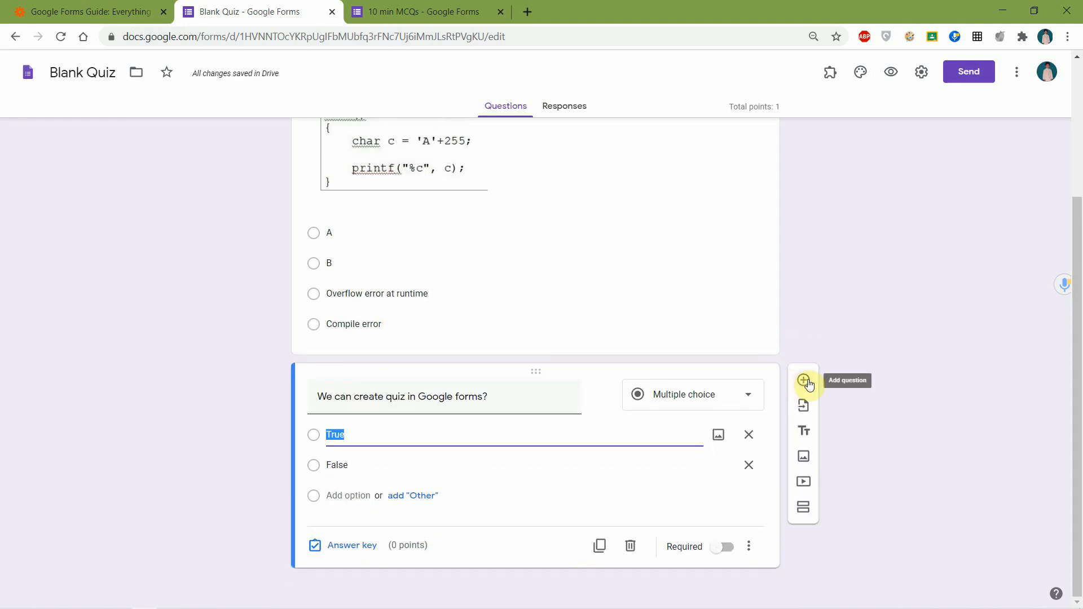
- Add a Checkboxes question with the text "List the Features of C Programming Language."
{"action": "left_click", "coordinate": [804, 381]}
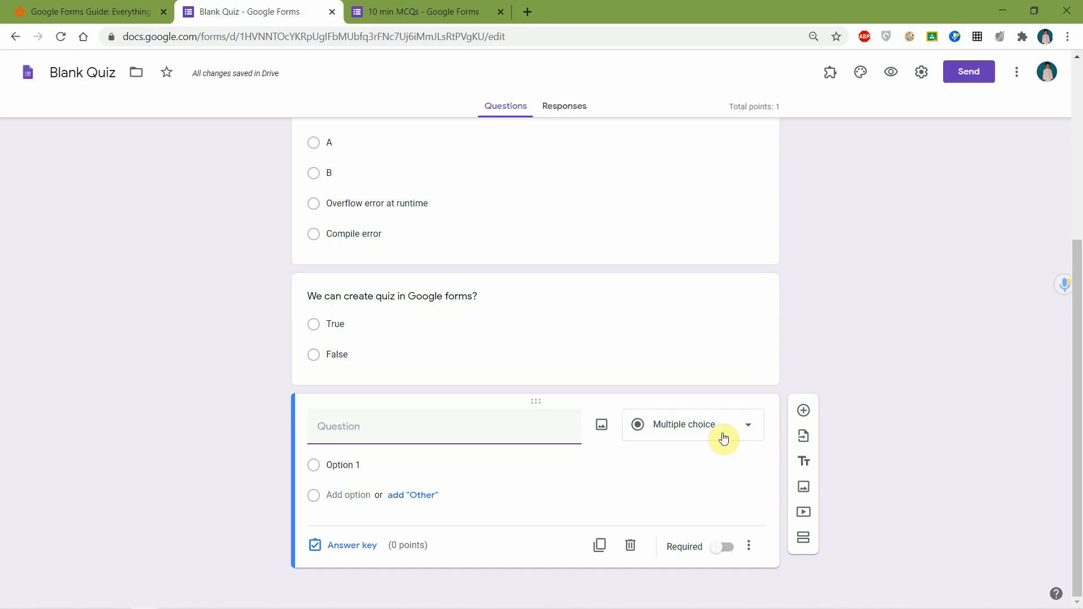
{"action": "left_click", "coordinate": [724, 439]}
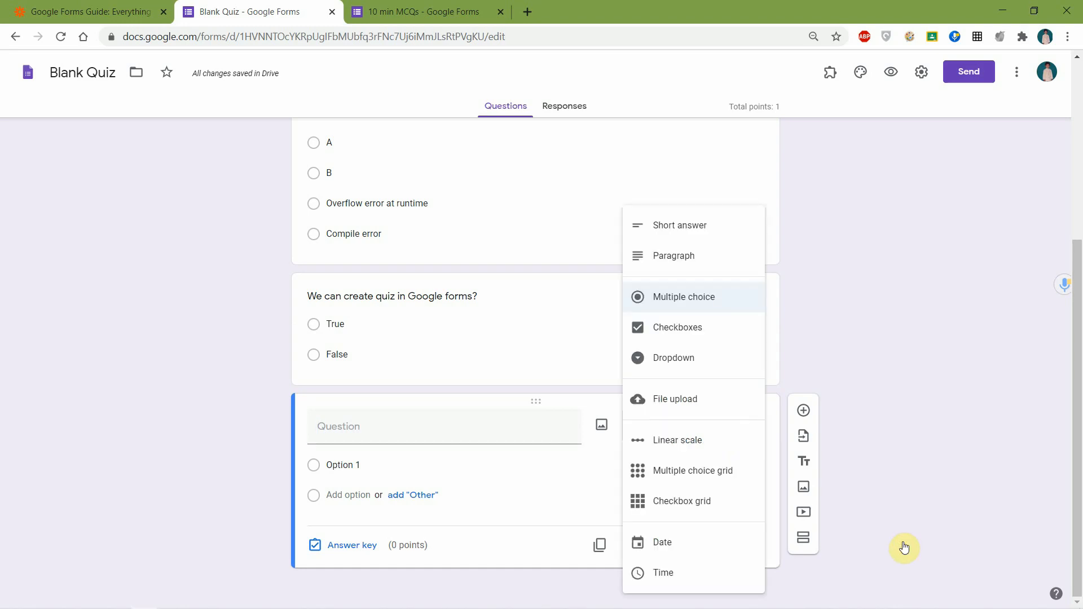
{"action": "left_click", "coordinate": [683, 332]}
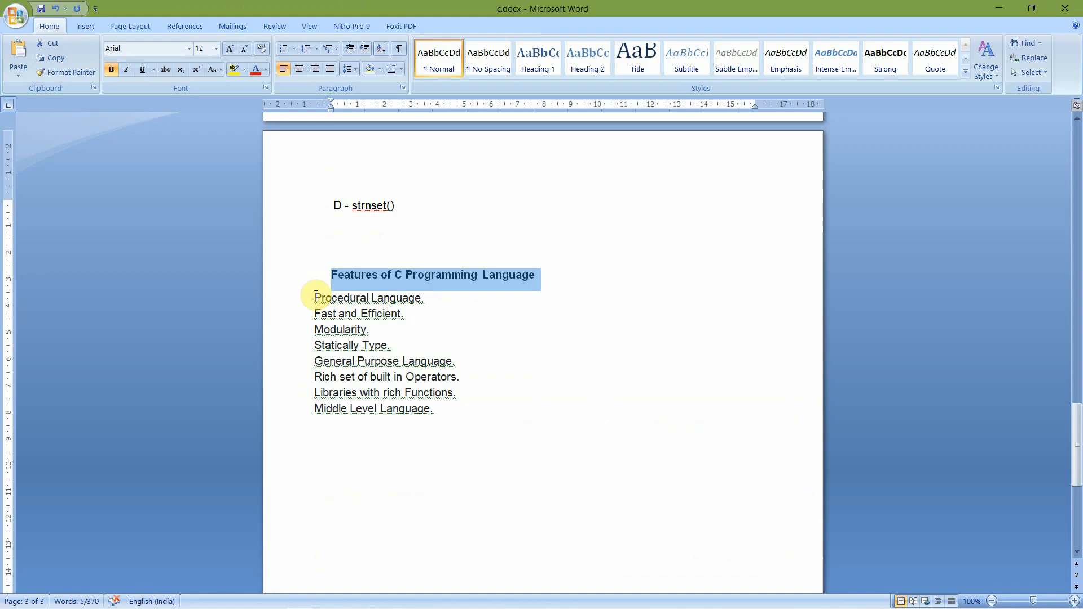
- Copy the list from Procedural Language to Middle Level Language in the Word document and paste it as the checkbox question's options in Google Forms
{"action": "left_click_drag", "start_coordinate": [314, 297], "coordinate": [460, 404]}
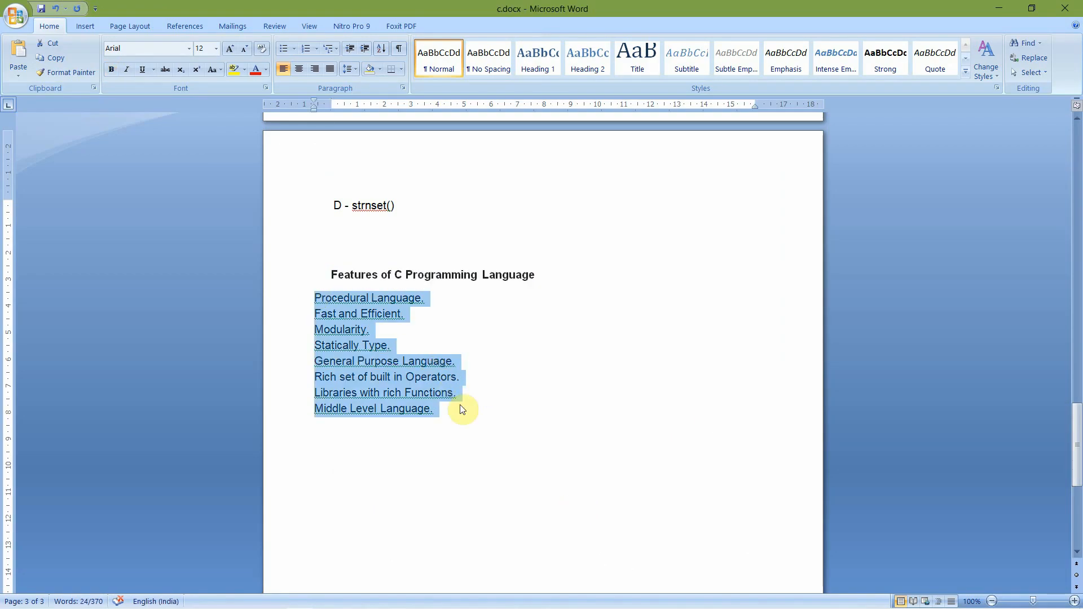
{"action": "mouse_move", "coordinate": [401, 607]}
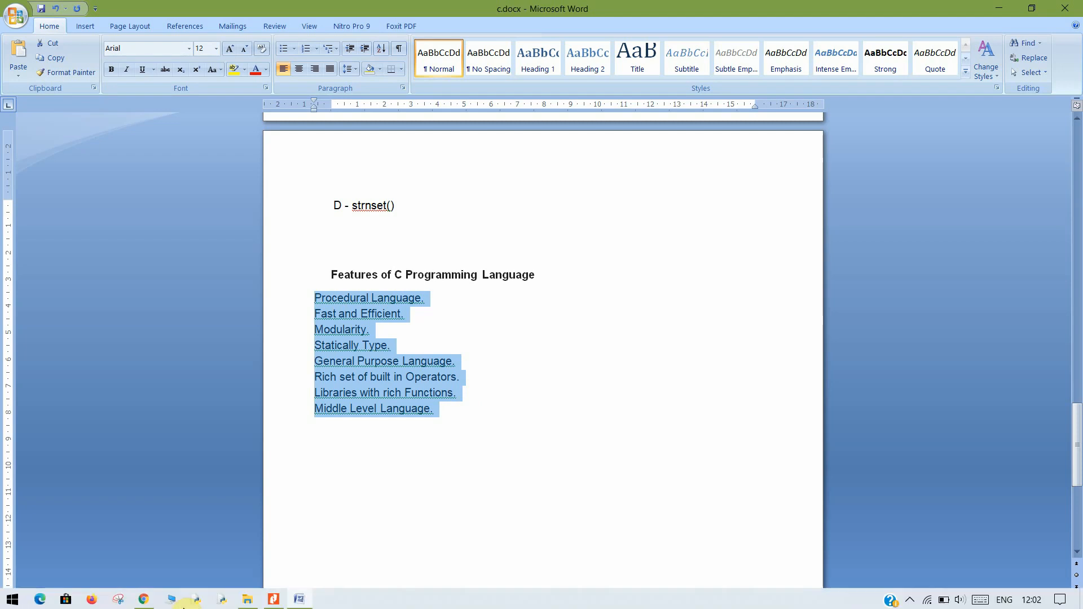
{"action": "left_click", "coordinate": [144, 597]}
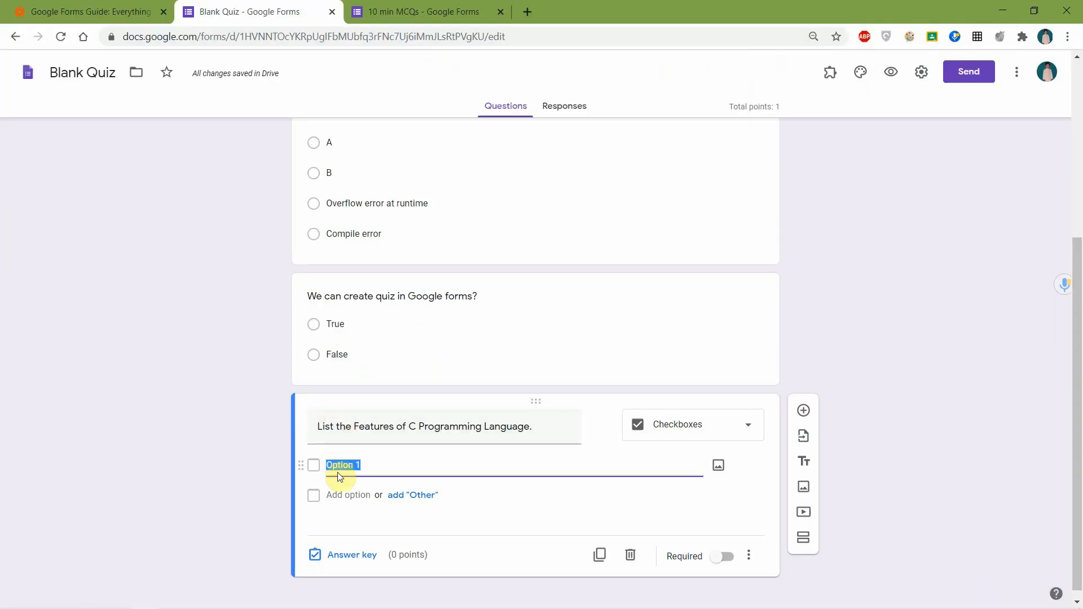
{"action": "key", "text": "ctrl+v"}
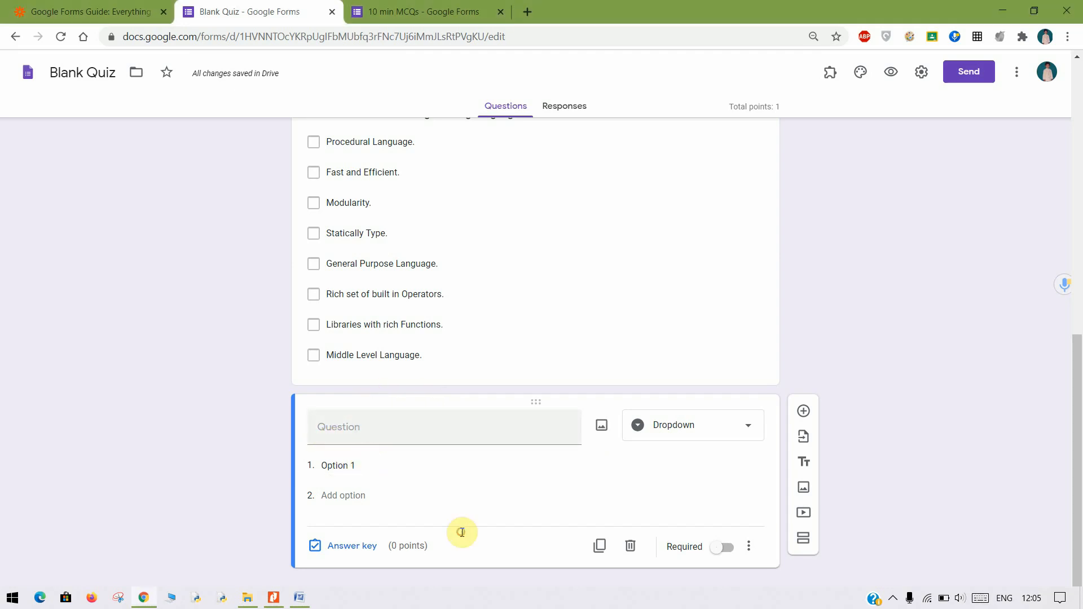
- Fill in the dropdown question "We can create quiz in Google forms?" with options Yes, No and Maybe, and check it in the preview
{"action": "type", "text": "We can create quiz in Google forms? Yes No Maybe"}
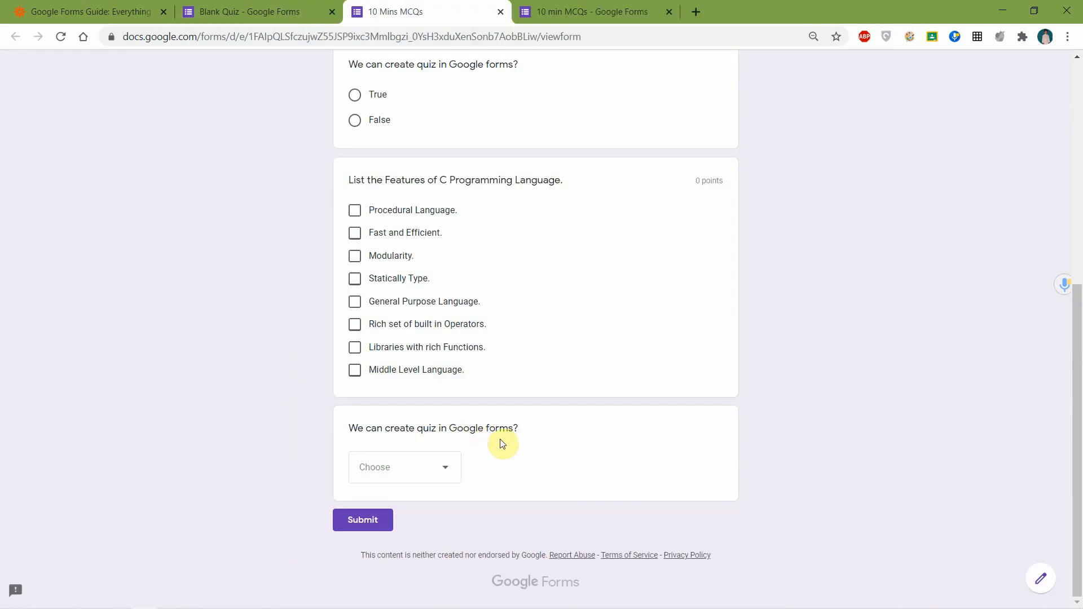
{"action": "left_click", "coordinate": [445, 467]}
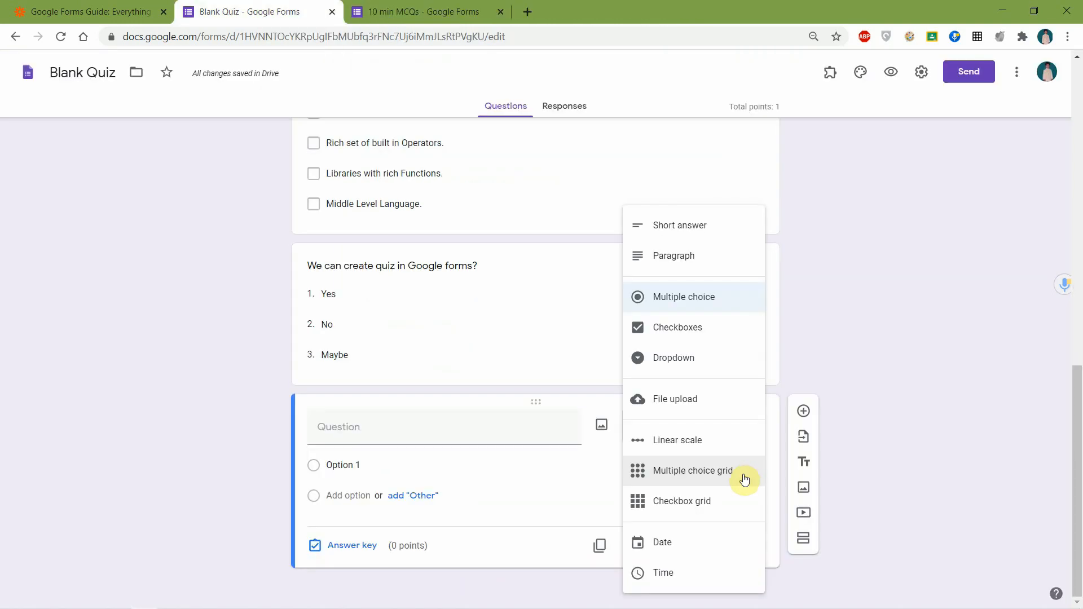
- Add a multiple choice grid question "Match the States with its capital" with rows Tamil nadu, Karnataka, Maharastra and columns Mumbai, Chennai, Banglore, Delhi
{"action": "left_click", "coordinate": [745, 479]}
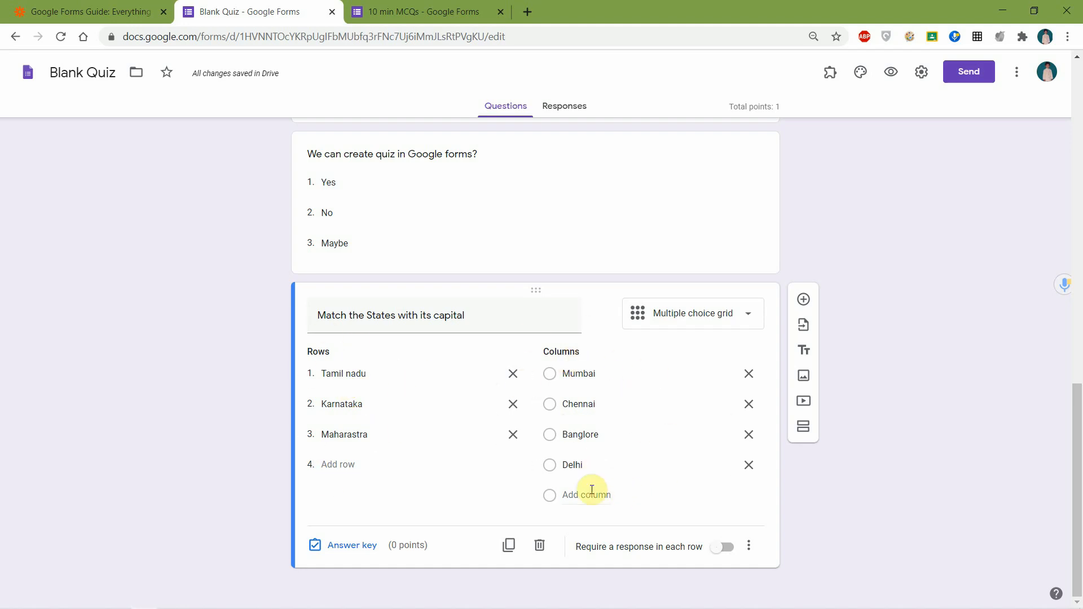
{"action": "left_click", "coordinate": [563, 228]}
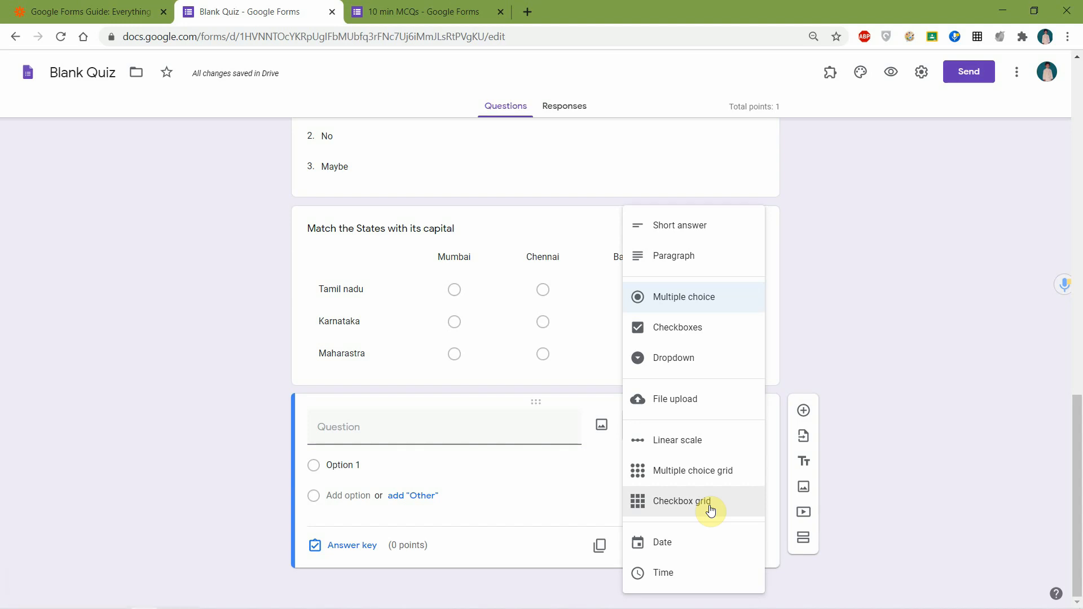
- Add a checkbox grid question "Match states with their cities" with rows Tamil nadu, Maharastra and columns Mumbai, Pune, nagpur, chennai, madurai
{"action": "left_click", "coordinate": [710, 510]}
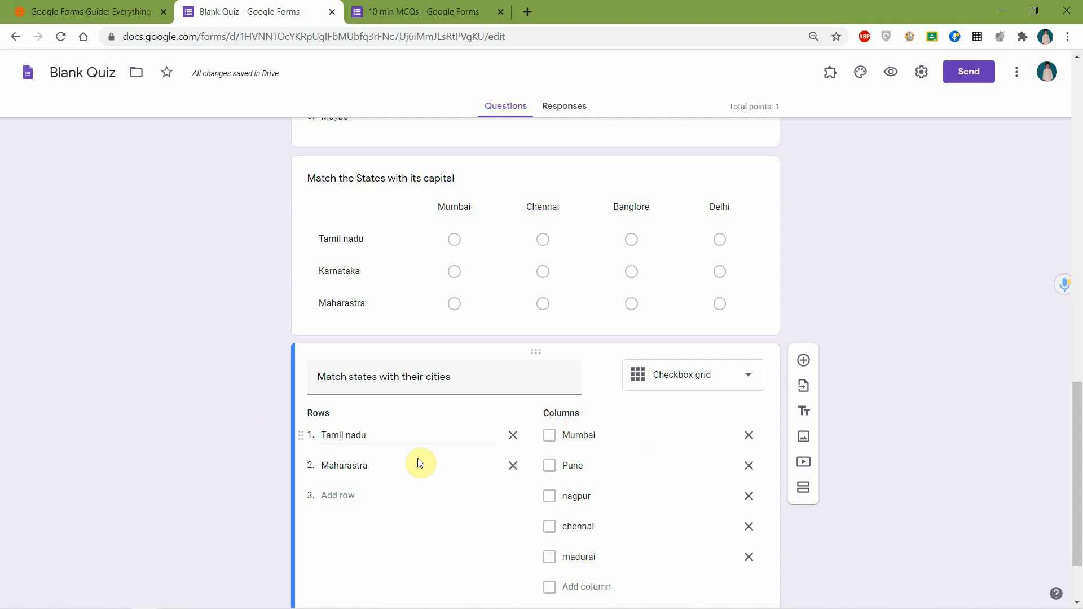
{"action": "scroll", "coordinate": [482, 480], "scroll_direction": "down", "scroll_amount": 2}
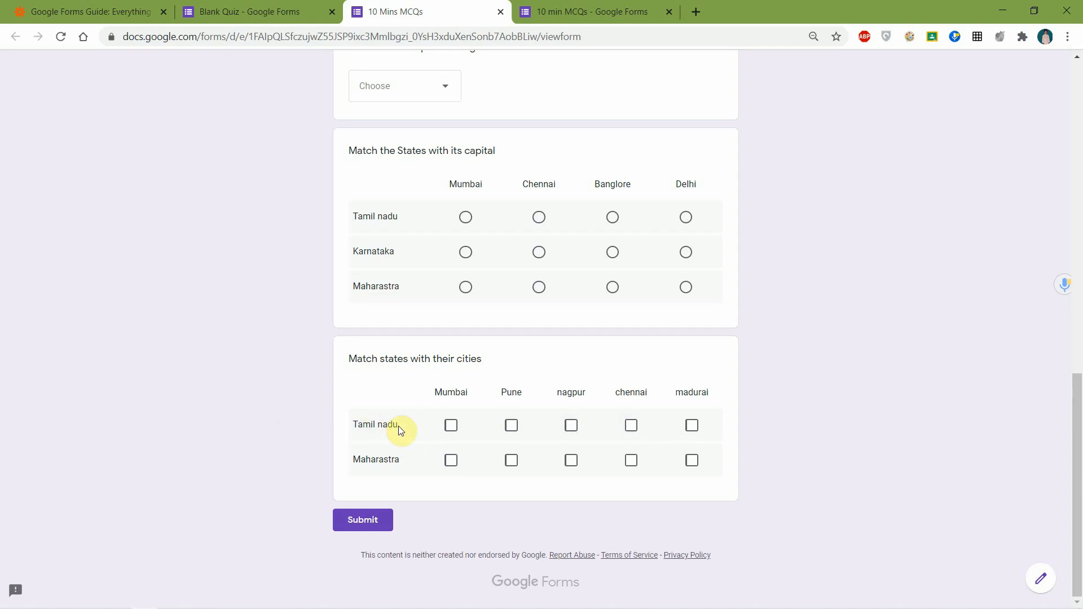
- Test the checkbox grid in the form preview by selecting chennai and madurai for Tamil nadu, and Mumbai for Maharastra
{"action": "left_click", "coordinate": [632, 427]}
{"action": "left_click", "coordinate": [692, 427]}
{"action": "left_click", "coordinate": [457, 465]}
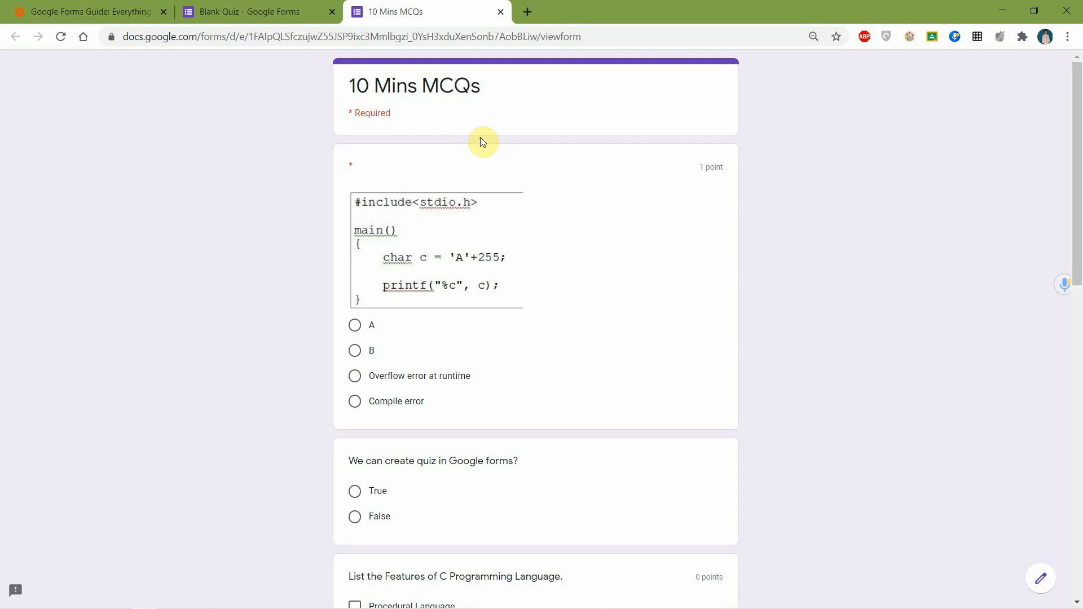
- Review the 10 Mins MCQs preview, ticking Middle Level Language and viewing the dropdown choices, then close the preview
{"action": "scroll", "coordinate": [498, 323], "scroll_direction": "down", "scroll_amount": 1}
{"action": "scroll", "coordinate": [471, 314], "scroll_direction": "up", "scroll_amount": 1}
{"action": "scroll", "coordinate": [409, 476], "scroll_direction": "down", "scroll_amount": 3}
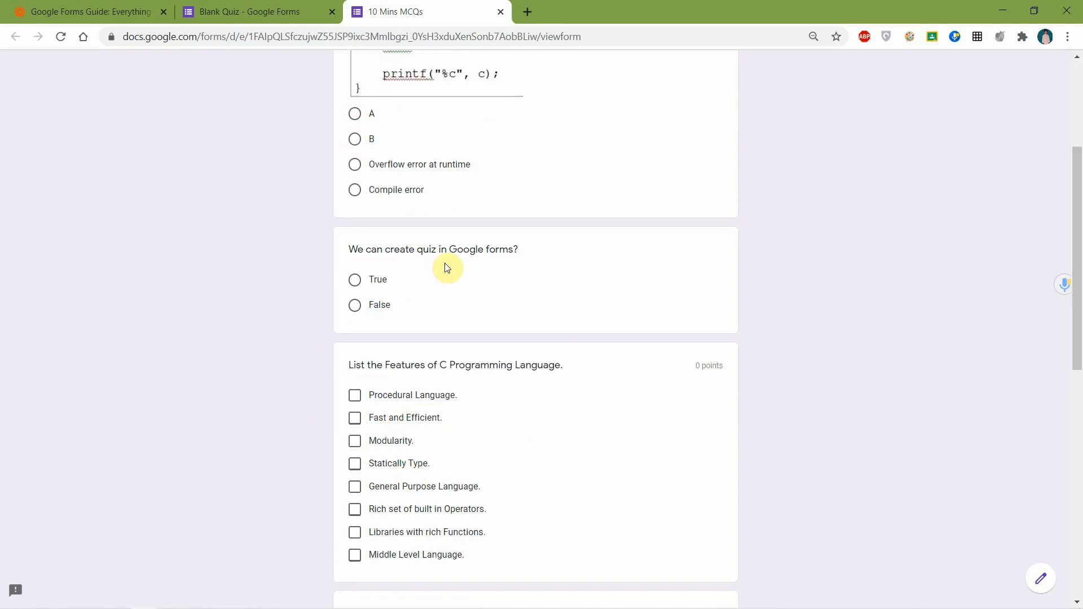
{"action": "scroll", "coordinate": [444, 265], "scroll_direction": "down", "scroll_amount": 1}
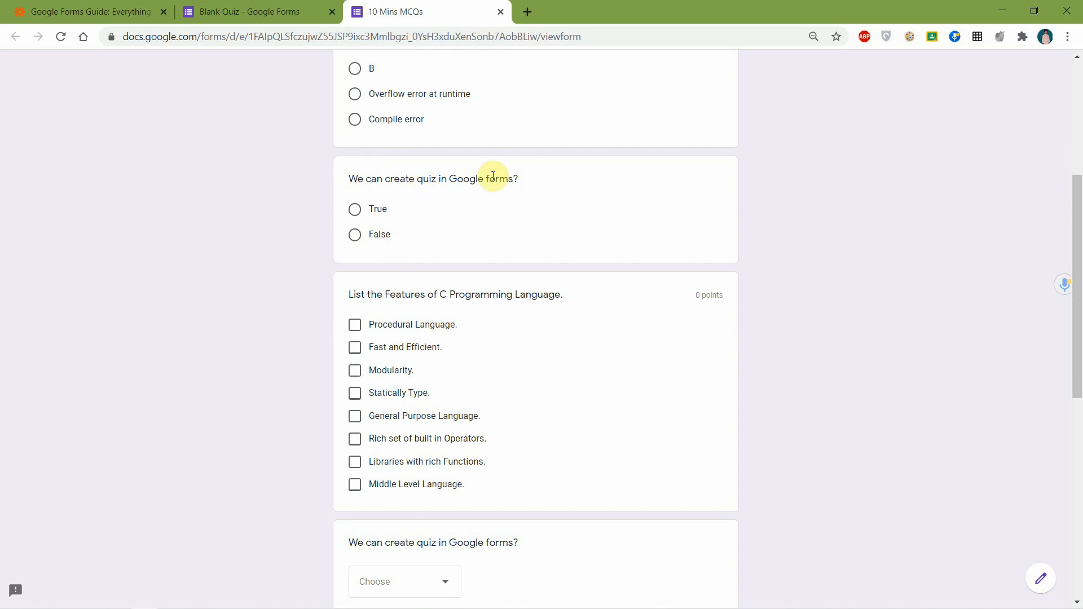
{"action": "scroll", "coordinate": [624, 321], "scroll_direction": "down", "scroll_amount": 2}
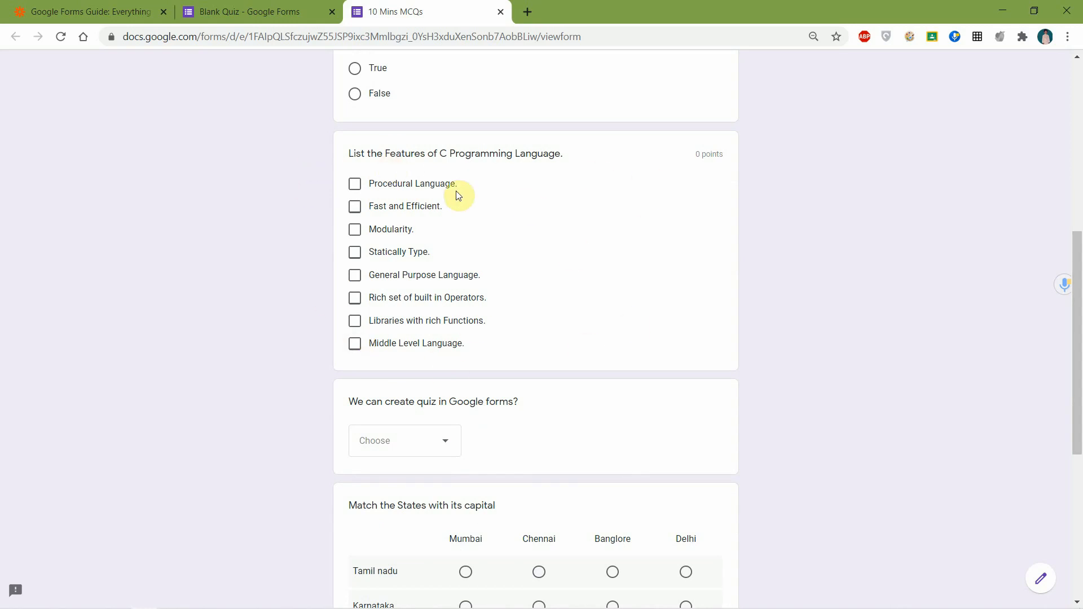
{"action": "left_click", "coordinate": [354, 343]}
{"action": "scroll", "coordinate": [317, 359], "scroll_direction": "down", "scroll_amount": 3}
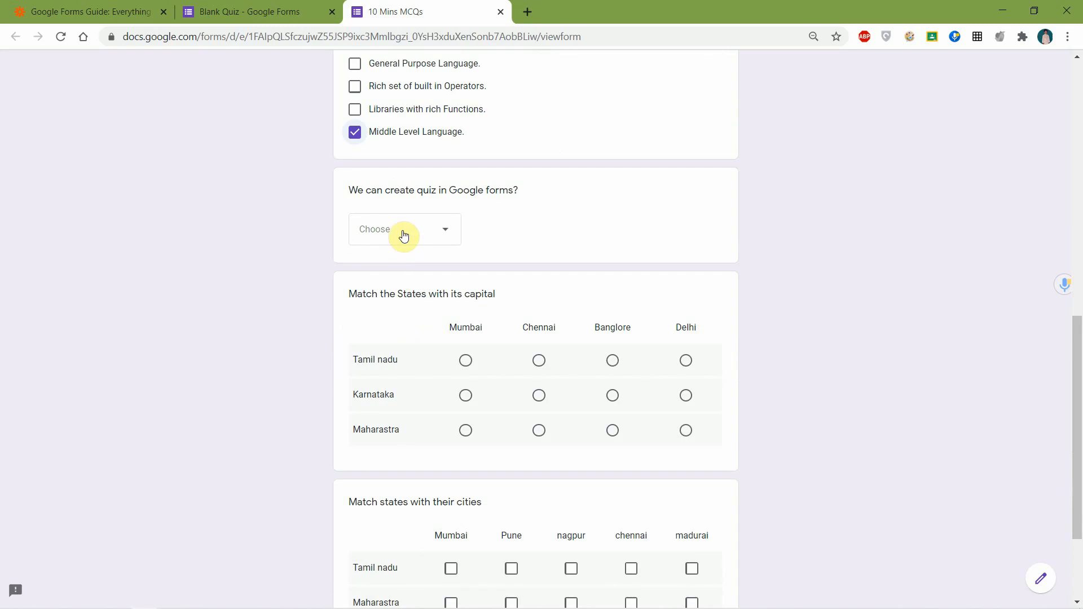
{"action": "left_click", "coordinate": [447, 232]}
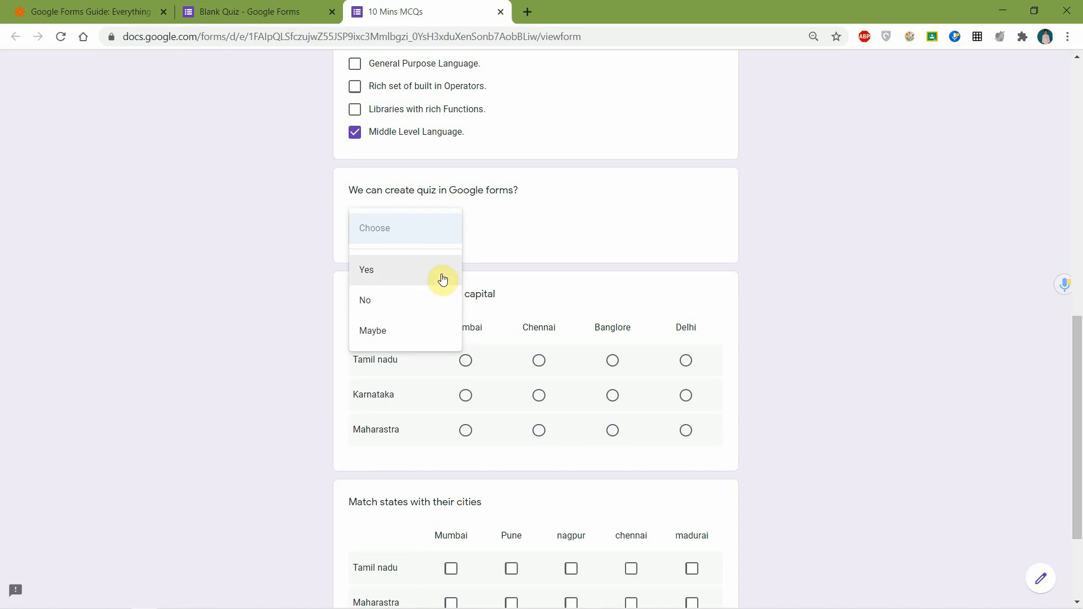
{"action": "left_click", "coordinate": [507, 284]}
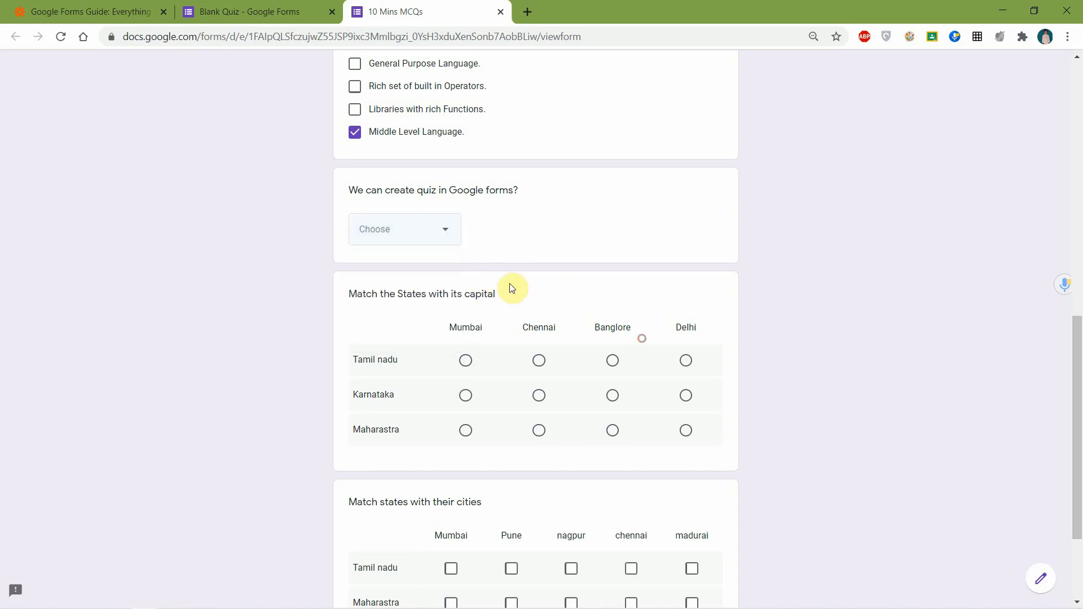
{"action": "scroll", "coordinate": [640, 358], "scroll_direction": "down", "scroll_amount": 3}
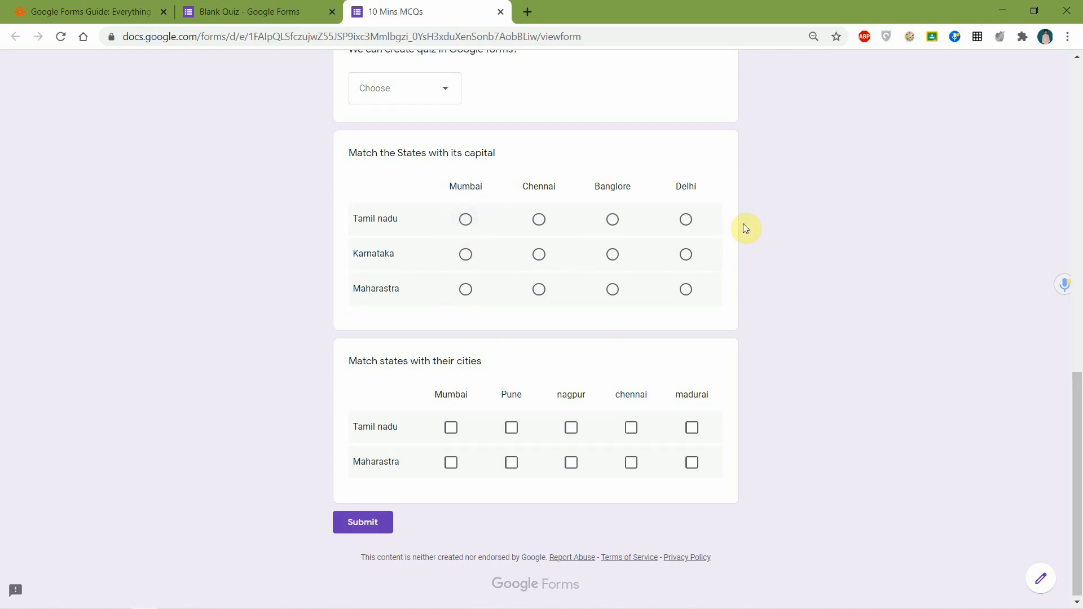
{"action": "scroll", "coordinate": [644, 328], "scroll_direction": "down", "scroll_amount": 1}
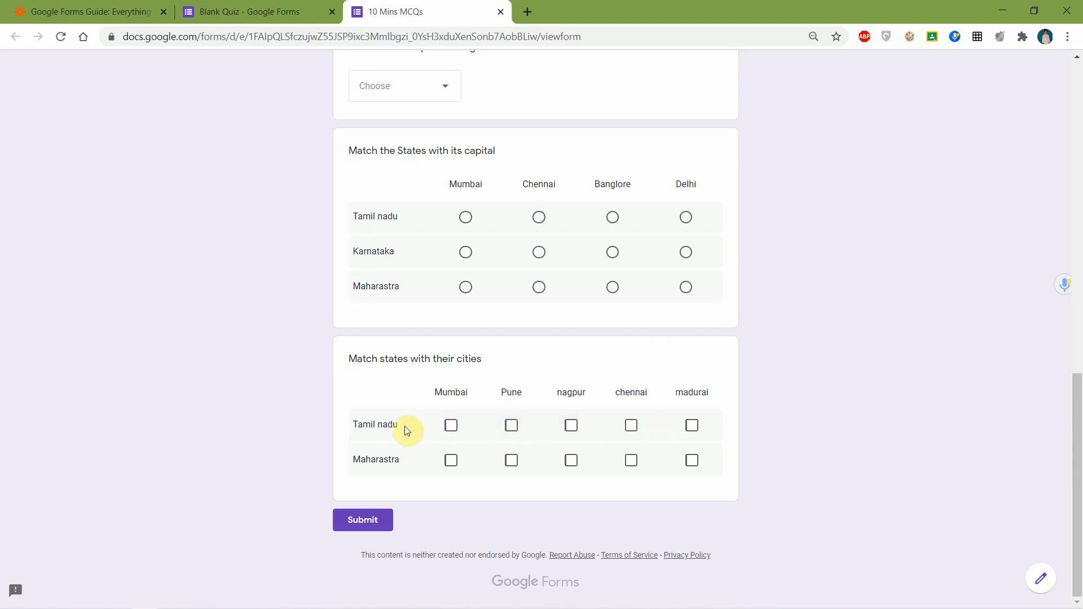
{"action": "key", "text": "ctrl+w"}
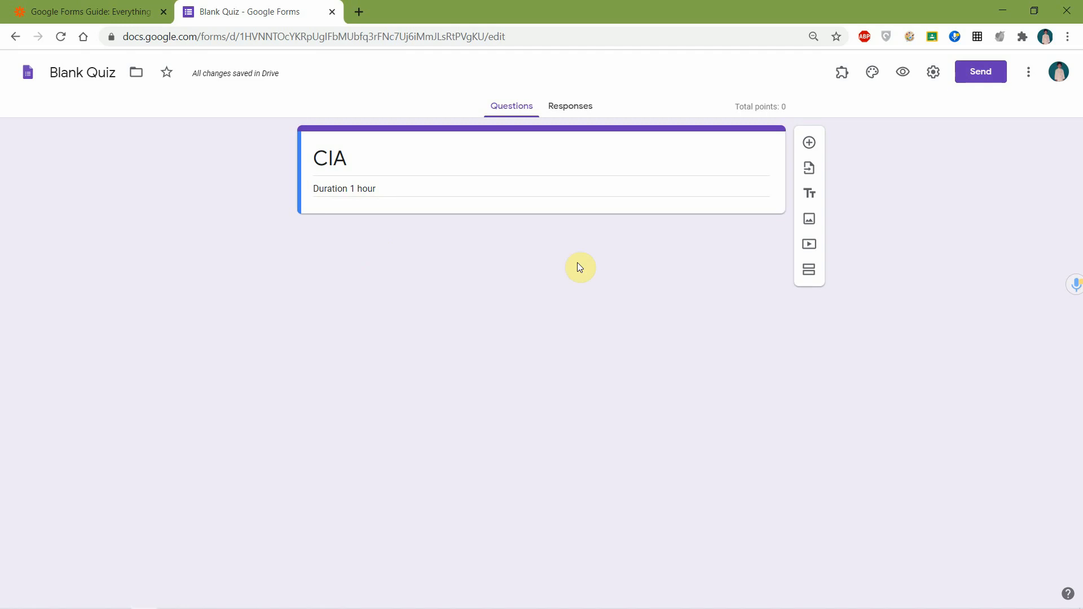
- Add a Paragraph question to the CIA quiz and view its feedback and points settings
{"action": "left_click", "coordinate": [810, 143]}
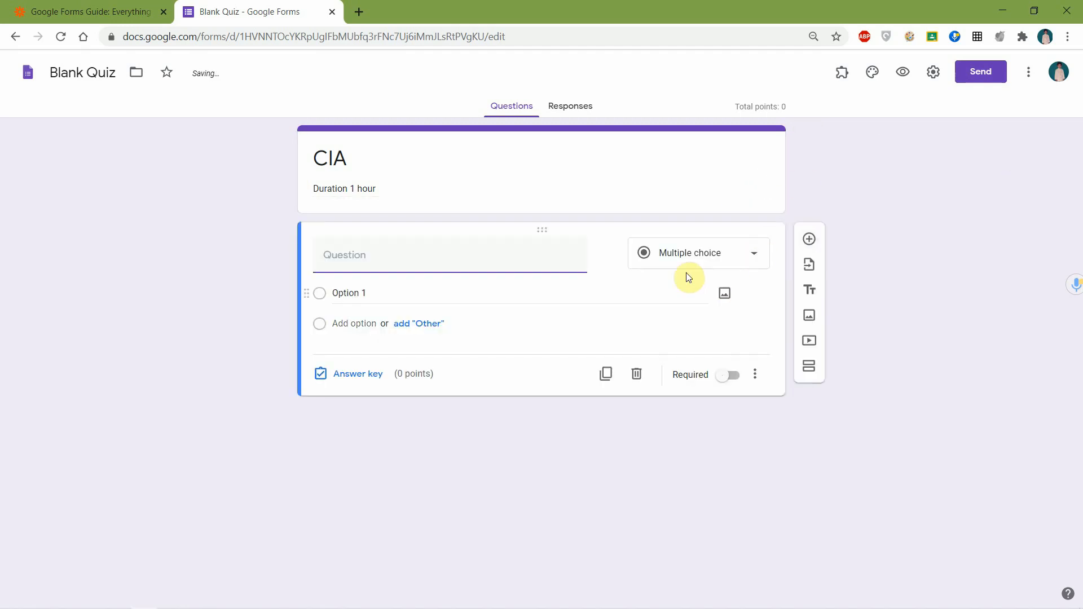
{"action": "left_click", "coordinate": [730, 263]}
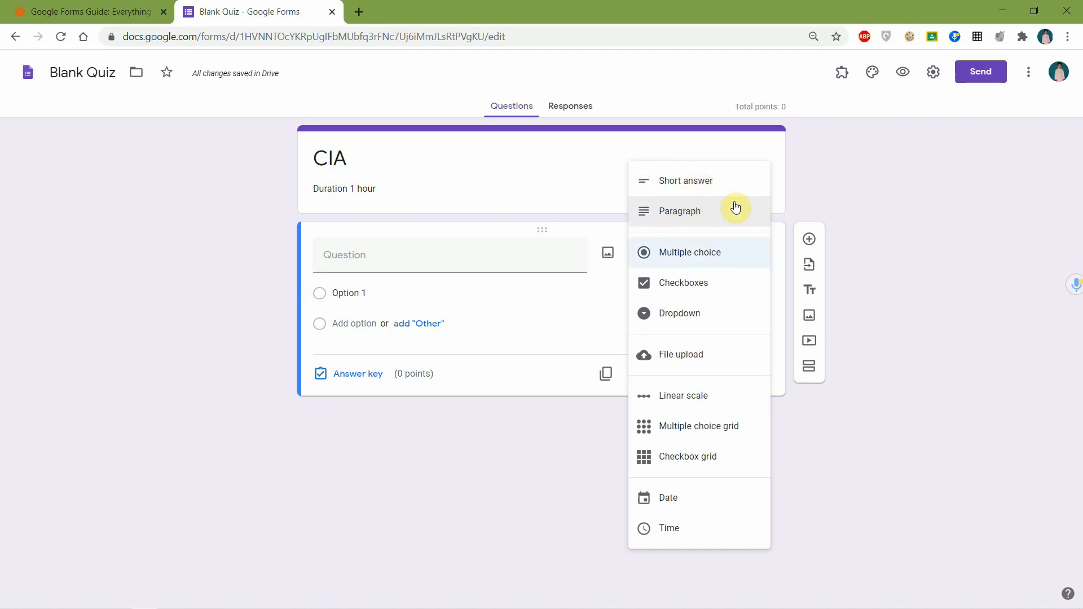
{"action": "left_click", "coordinate": [898, 266]}
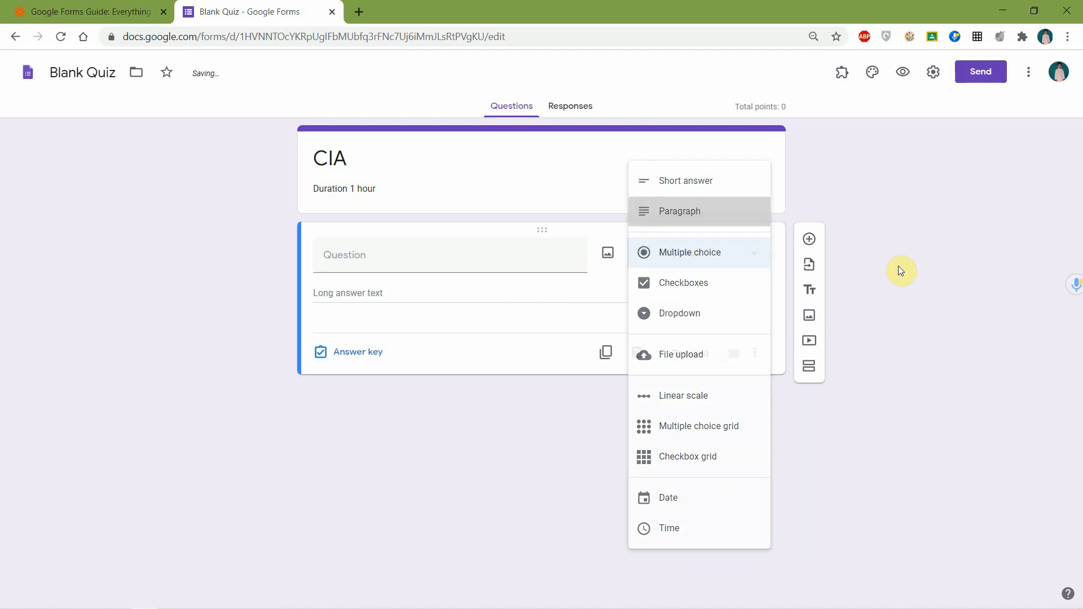
{"action": "left_click", "coordinate": [326, 258]}
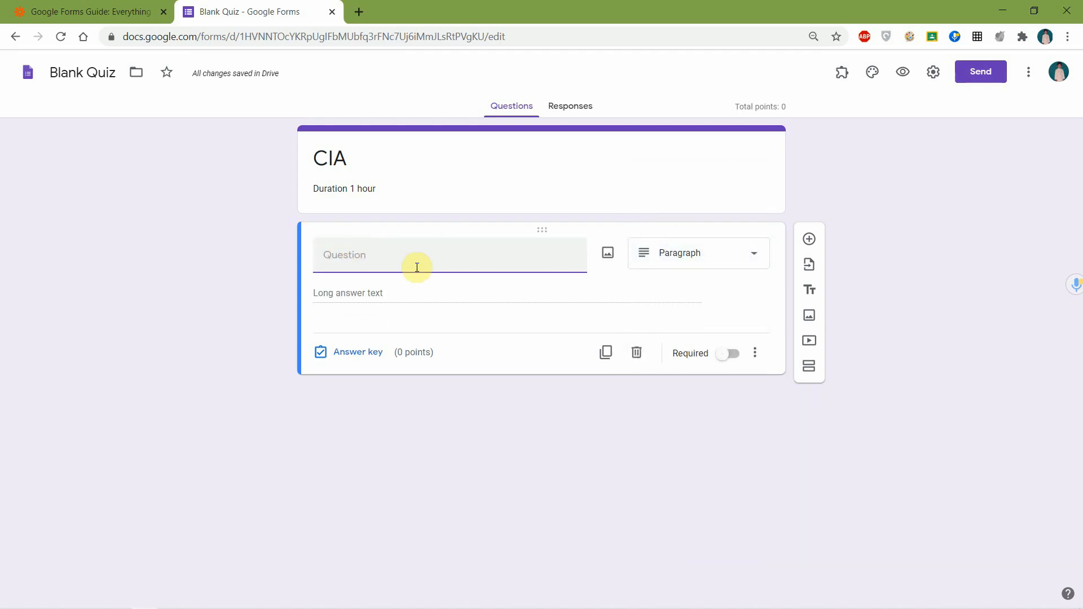
{"action": "left_click", "coordinate": [359, 352]}
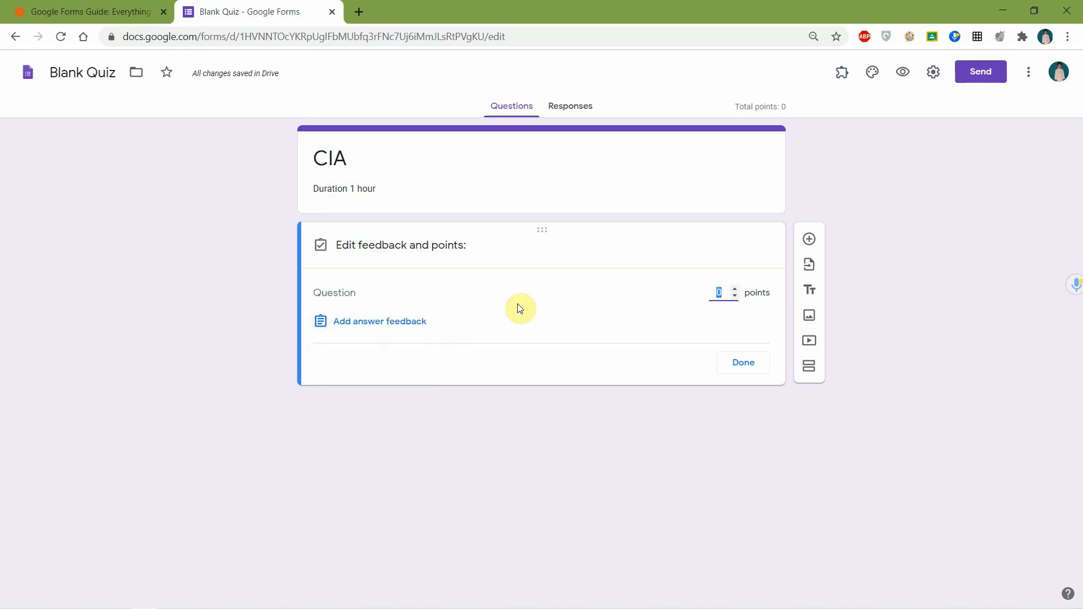
{"action": "left_click", "coordinate": [744, 362]}
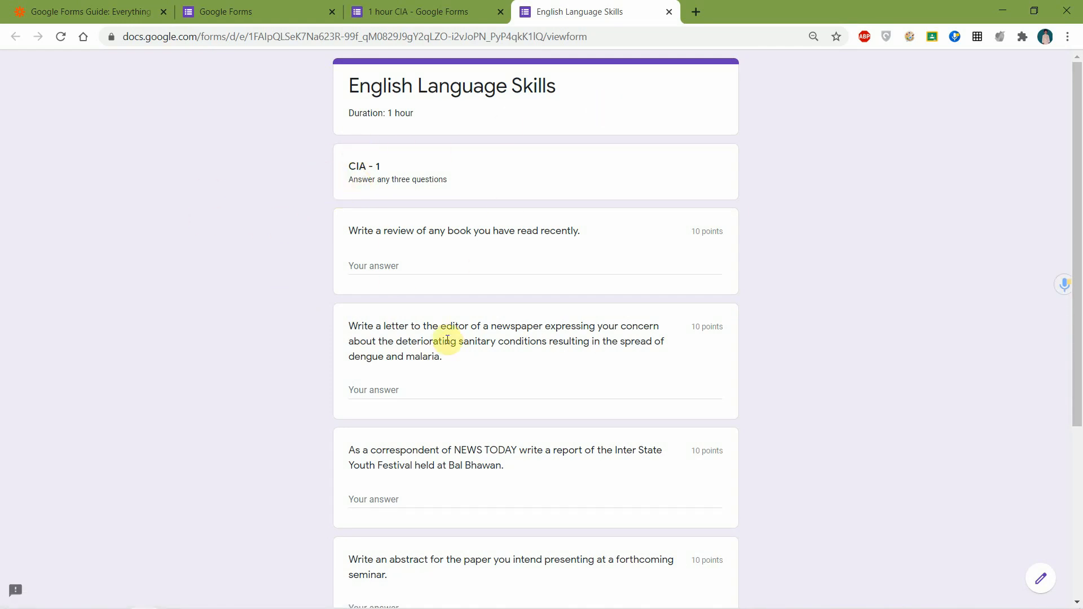
- Look through the long-answer questions in the English Language Skills form preview
{"action": "scroll", "coordinate": [559, 423], "scroll_direction": "down", "scroll_amount": 1}
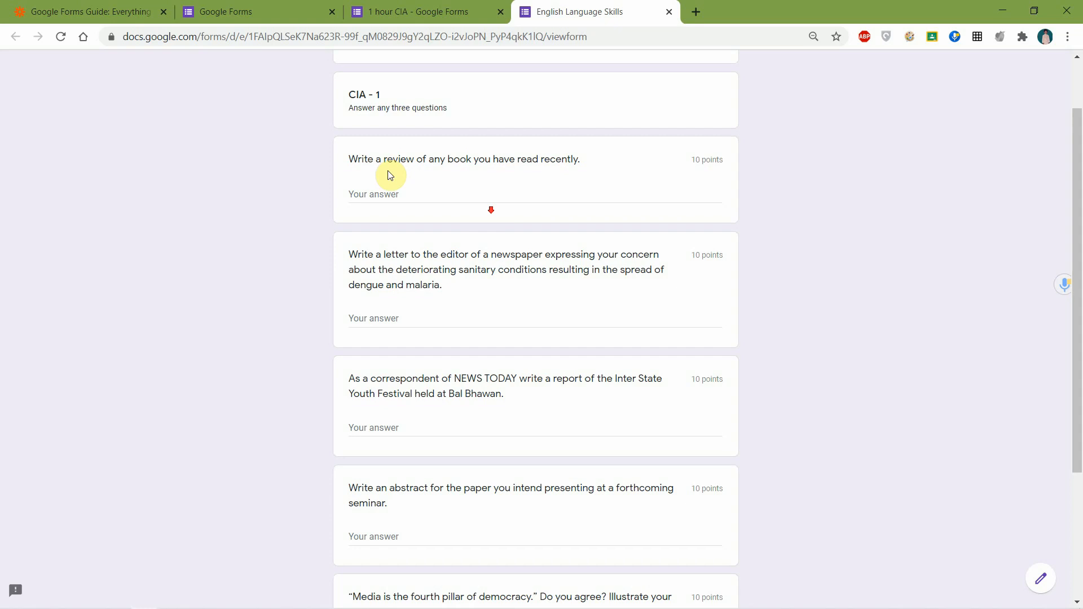
{"action": "scroll", "coordinate": [390, 175], "scroll_direction": "down", "scroll_amount": 3}
{"action": "scroll", "coordinate": [517, 506], "scroll_direction": "up", "scroll_amount": 4}
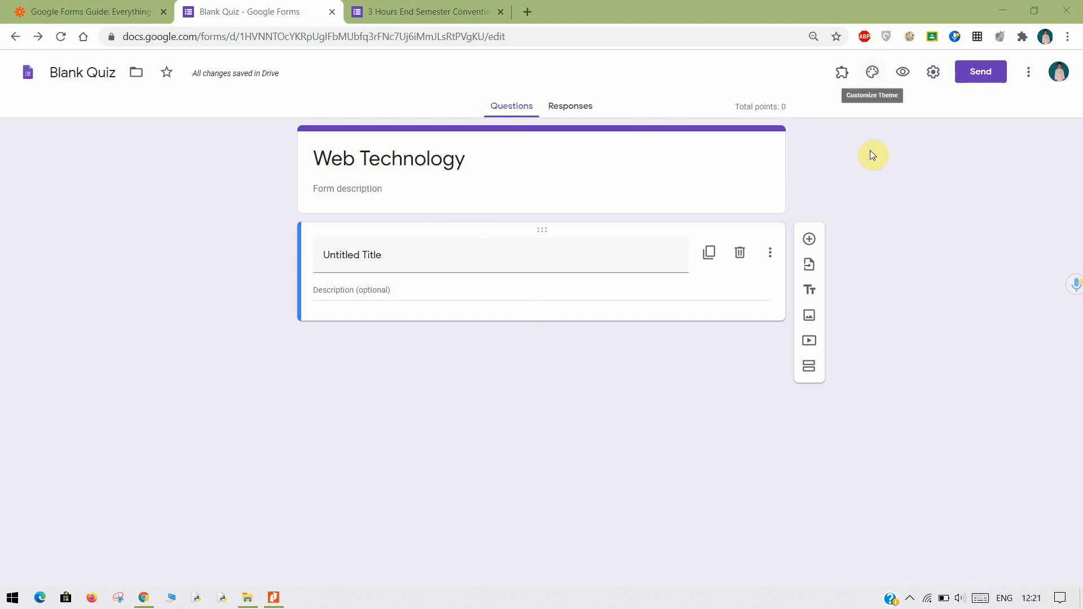
- Upload 1.JPG from the Desktop as the header image of the Web Technology form
{"action": "left_click", "coordinate": [871, 88]}
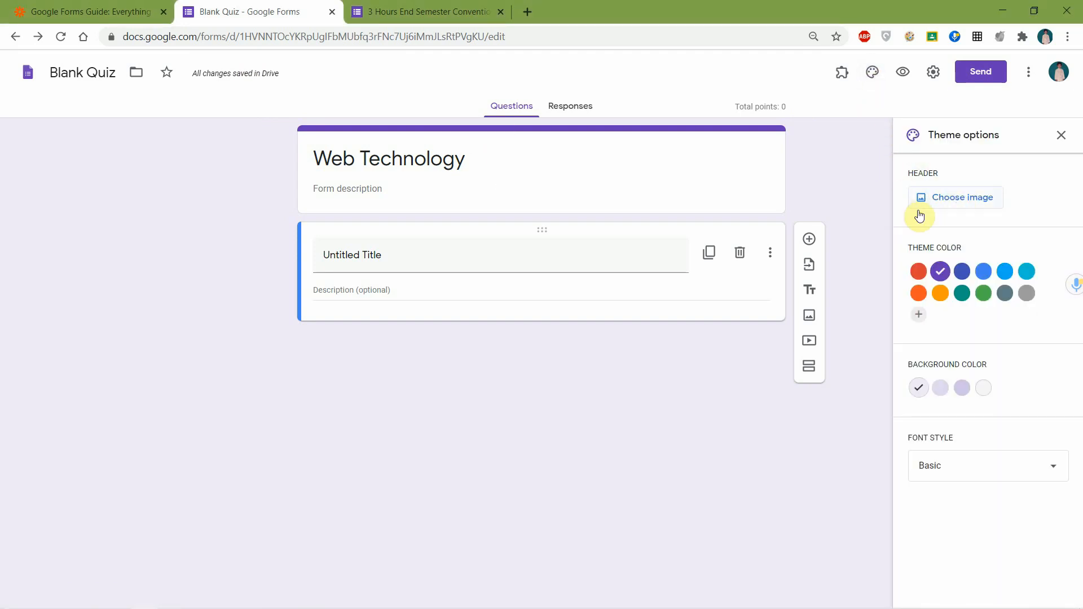
{"action": "left_click", "coordinate": [950, 207]}
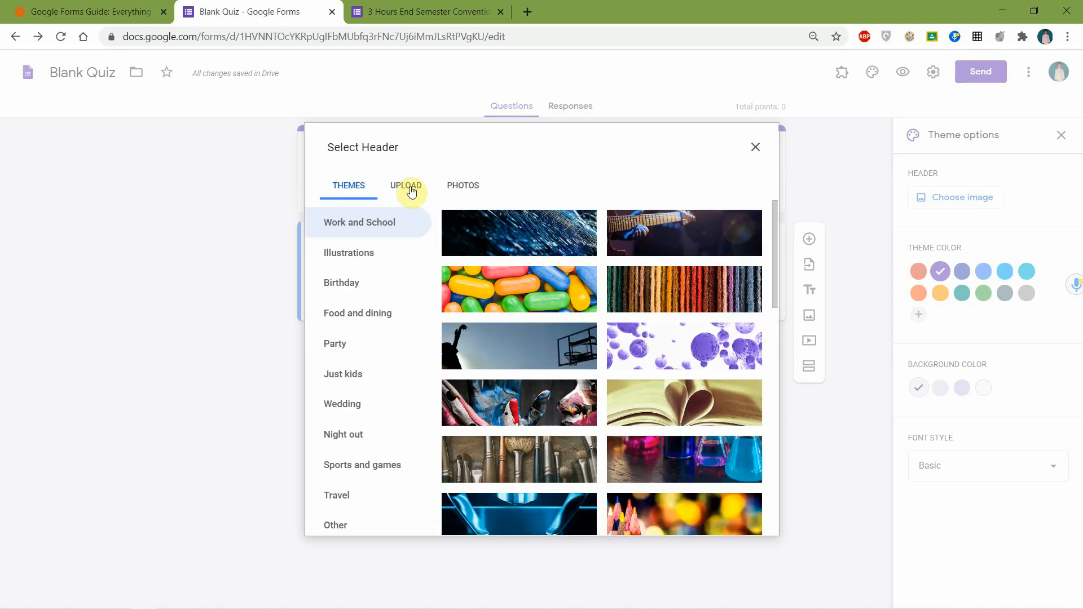
{"action": "left_click", "coordinate": [417, 191]}
{"action": "left_click", "coordinate": [544, 409]}
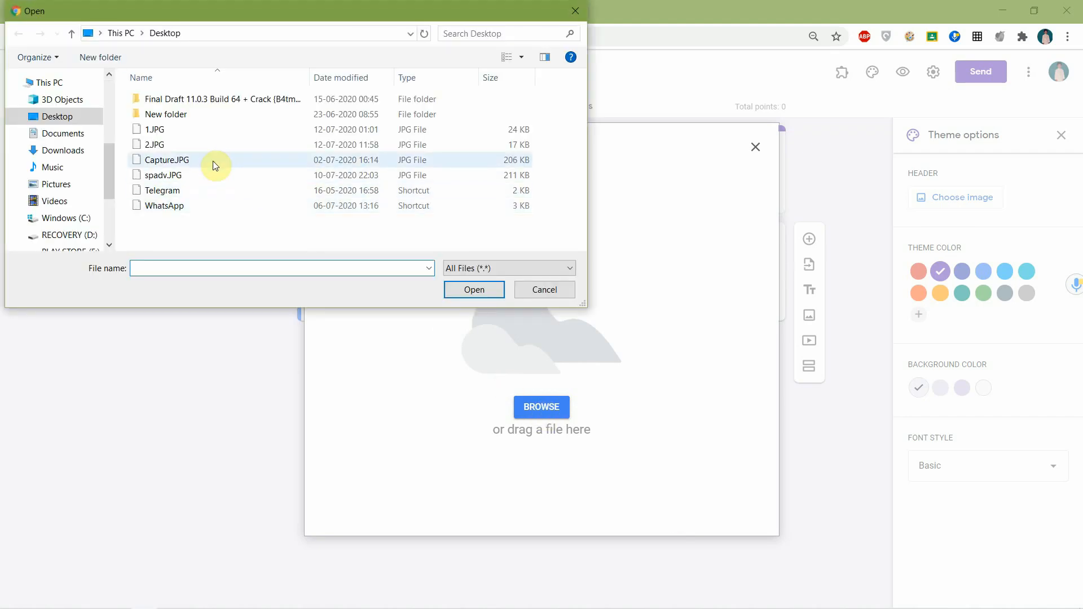
{"action": "left_click", "coordinate": [204, 130]}
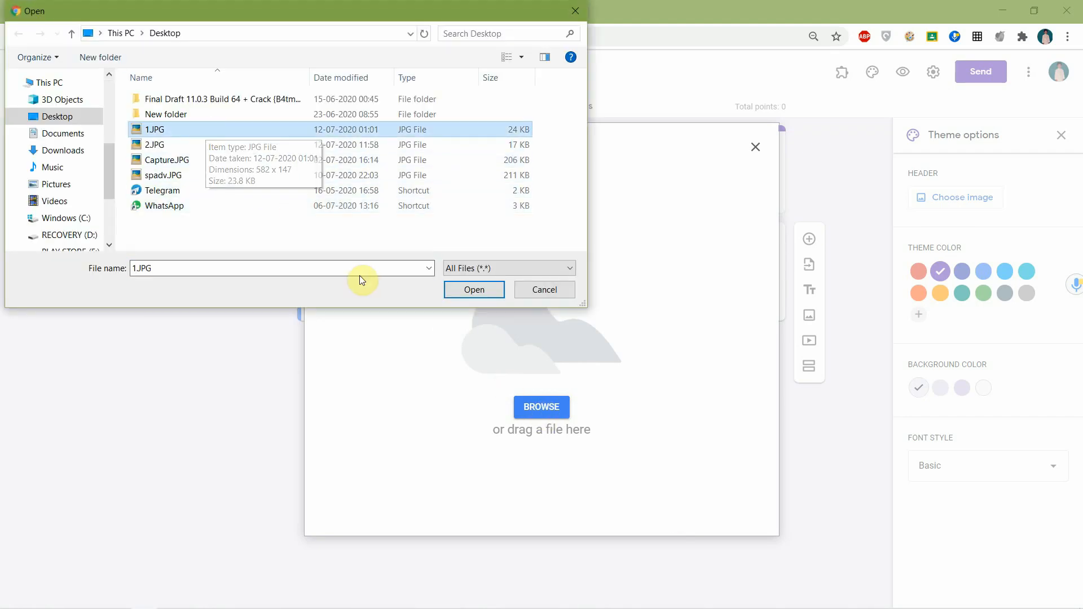
{"action": "left_click", "coordinate": [467, 288]}
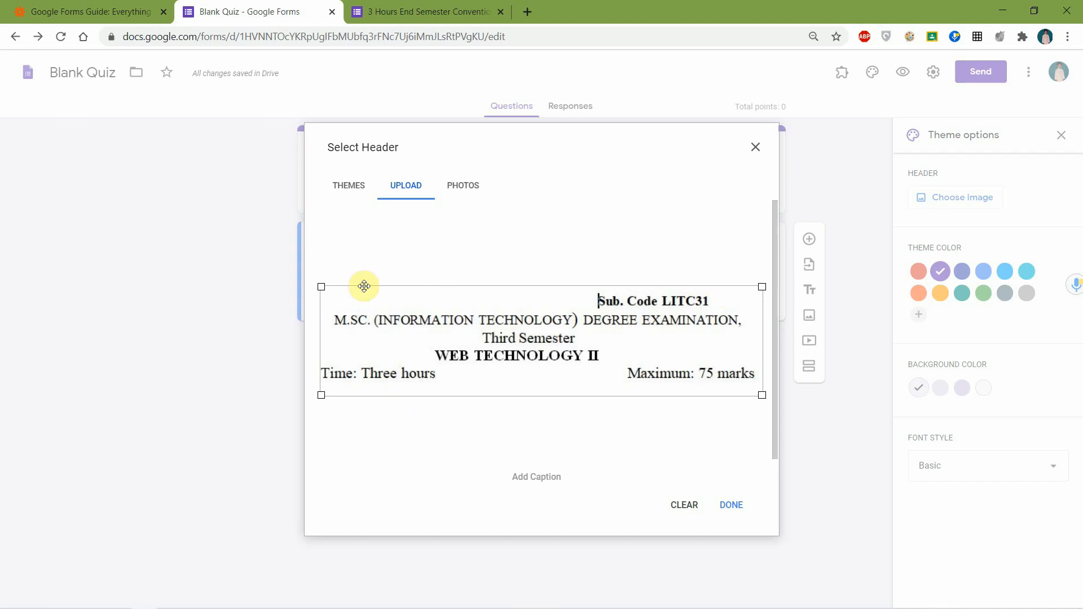
{"action": "left_click", "coordinate": [731, 504]}
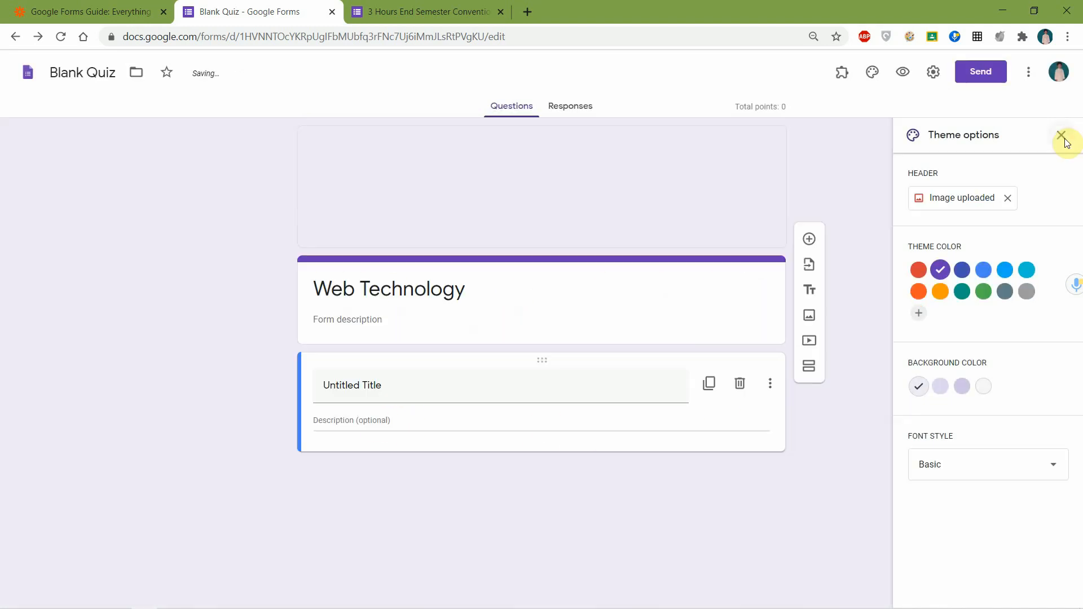
{"action": "left_click", "coordinate": [1063, 137]}
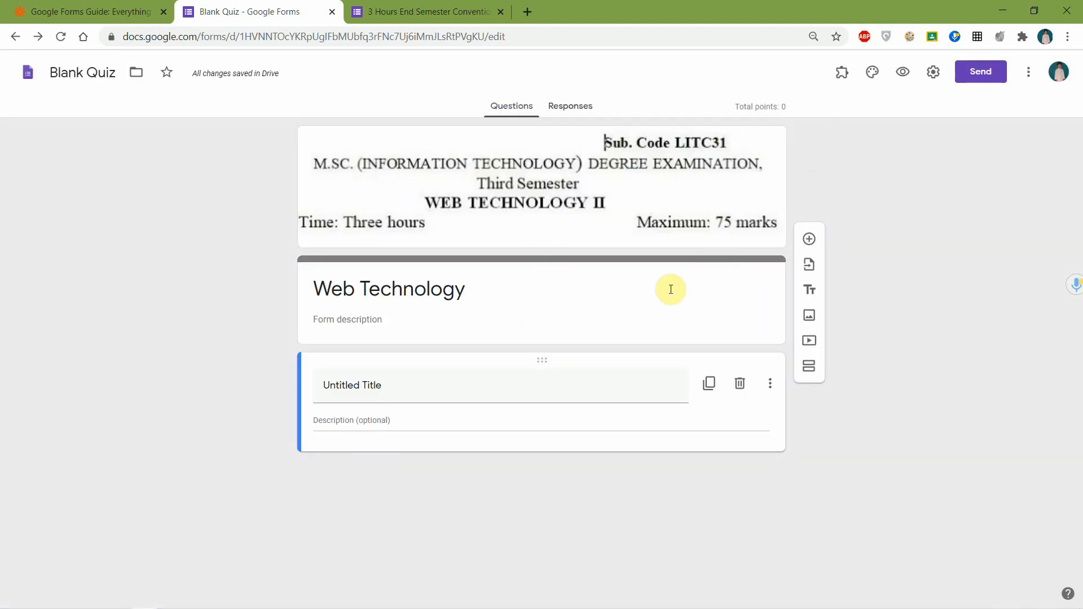
- Title the text block "Section A" with description "Each question carries 1 mark" and add the Short answer question "What is MVC?"
{"action": "left_click", "coordinate": [419, 387]}
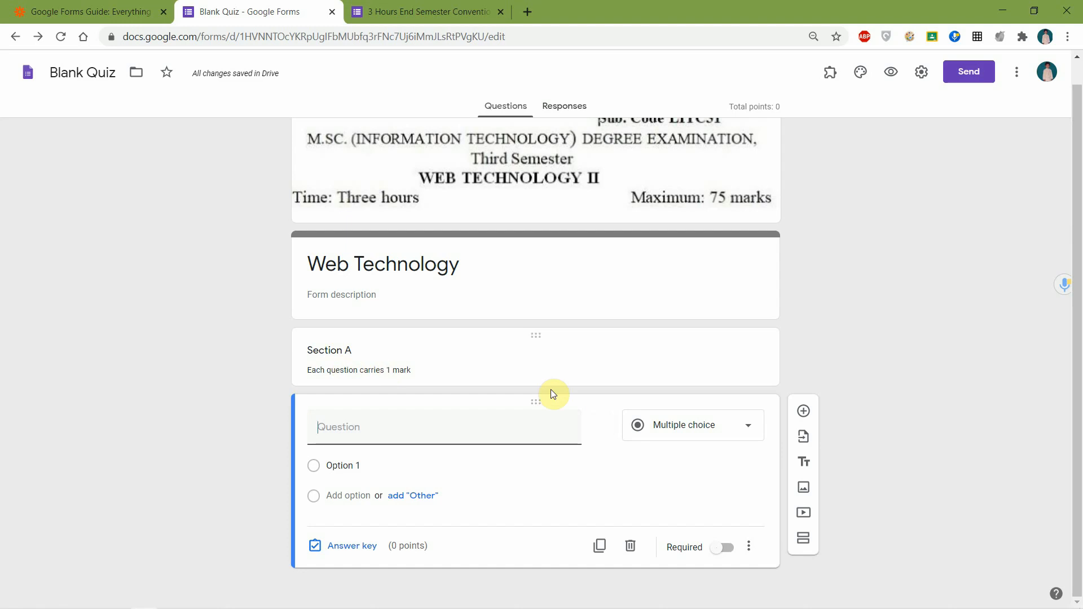
{"action": "left_click", "coordinate": [733, 426]}
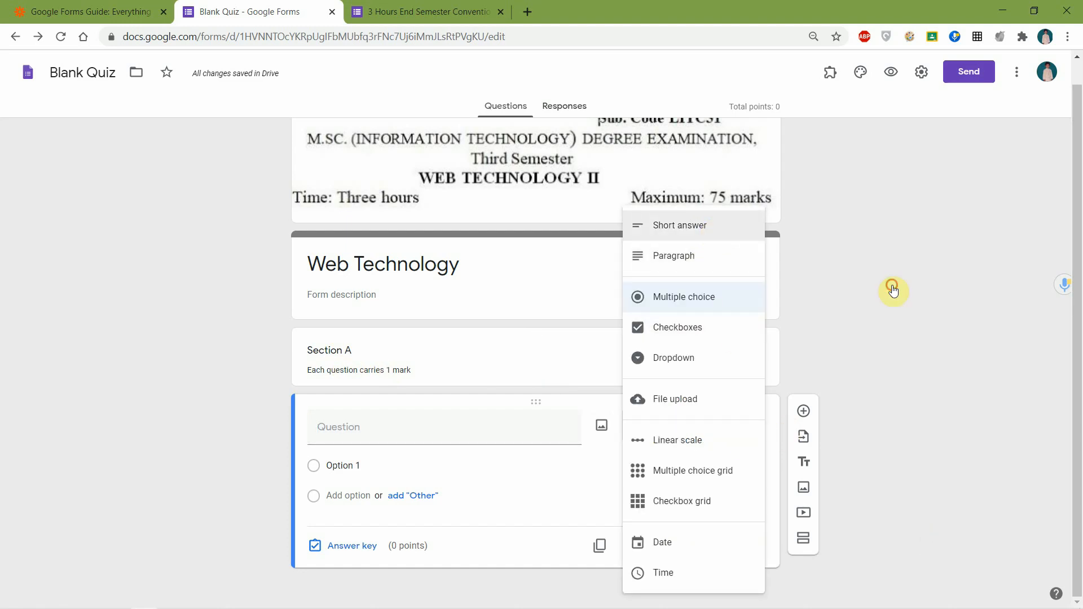
{"action": "left_click", "coordinate": [699, 225]}
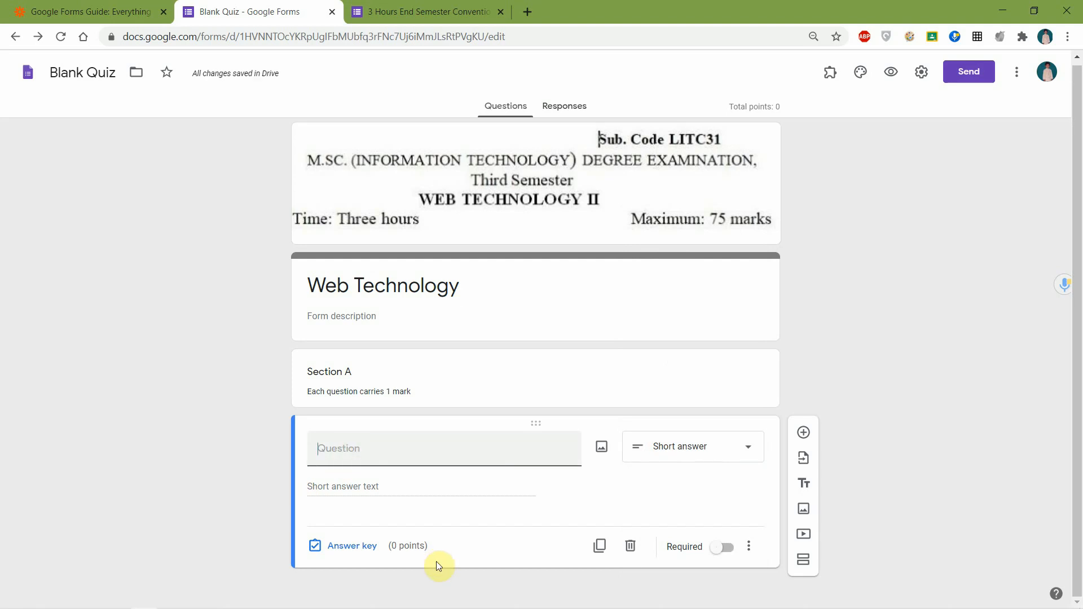
{"action": "type", "text": "What is MVC?"}
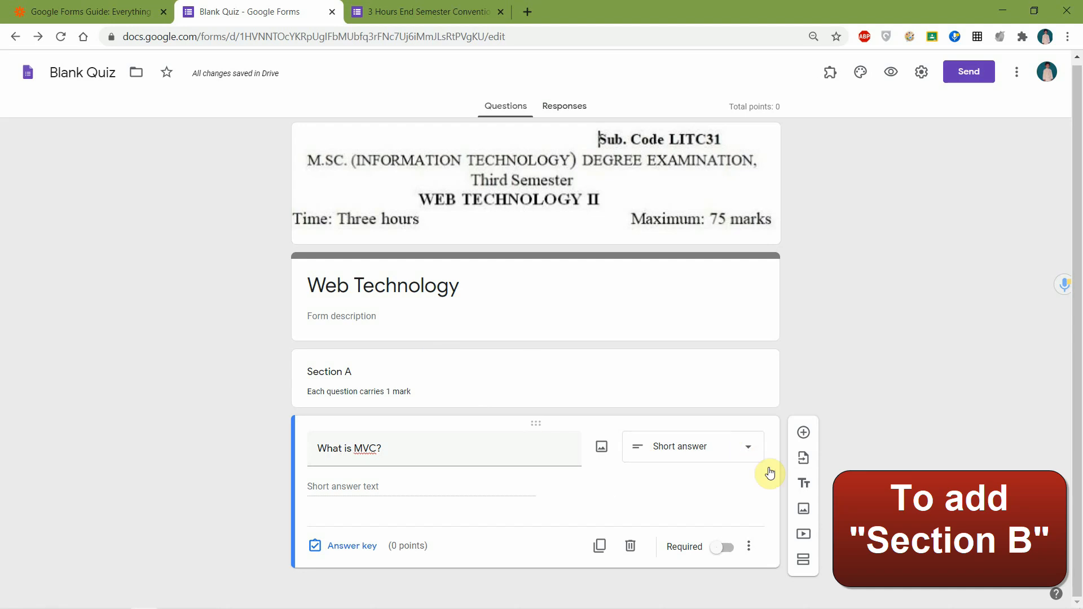
- Add a new section titled "Section B" containing a Paragraph question with its question text left blank
{"action": "left_click", "coordinate": [803, 559]}
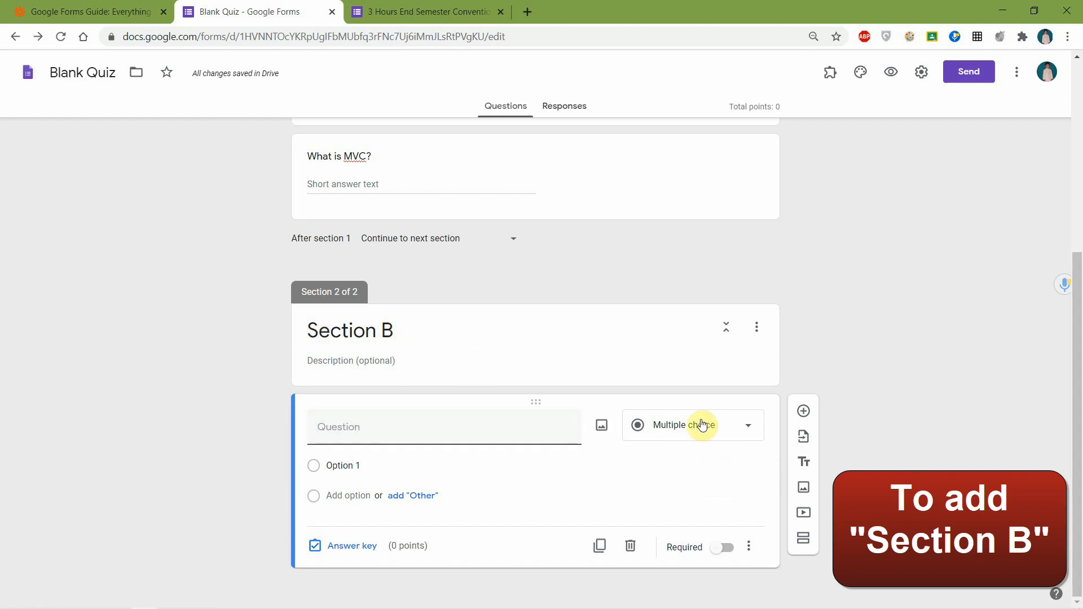
{"action": "left_click", "coordinate": [692, 426]}
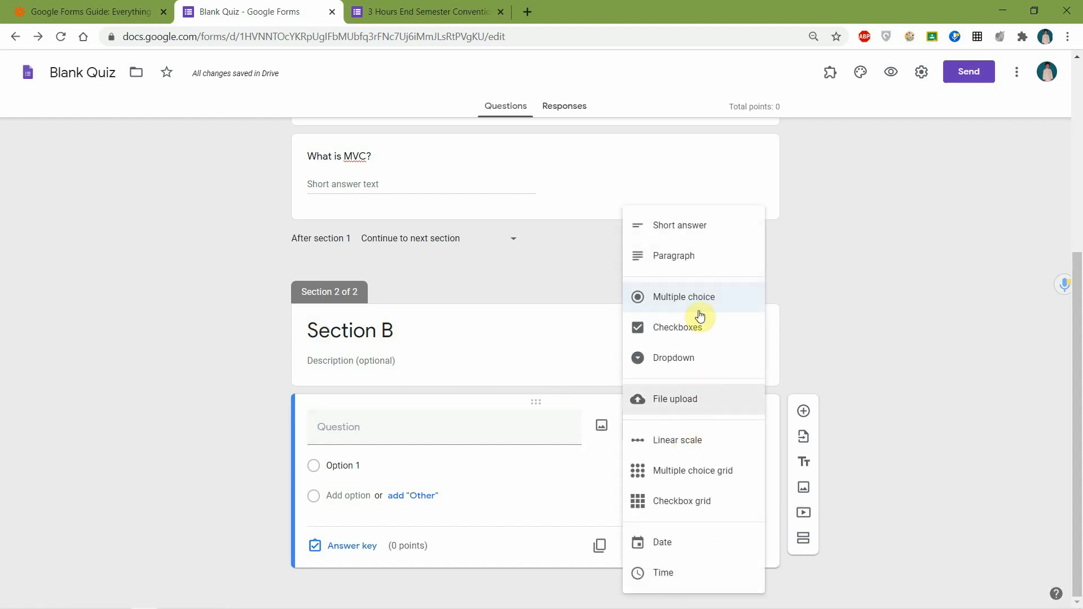
{"action": "left_click", "coordinate": [683, 258]}
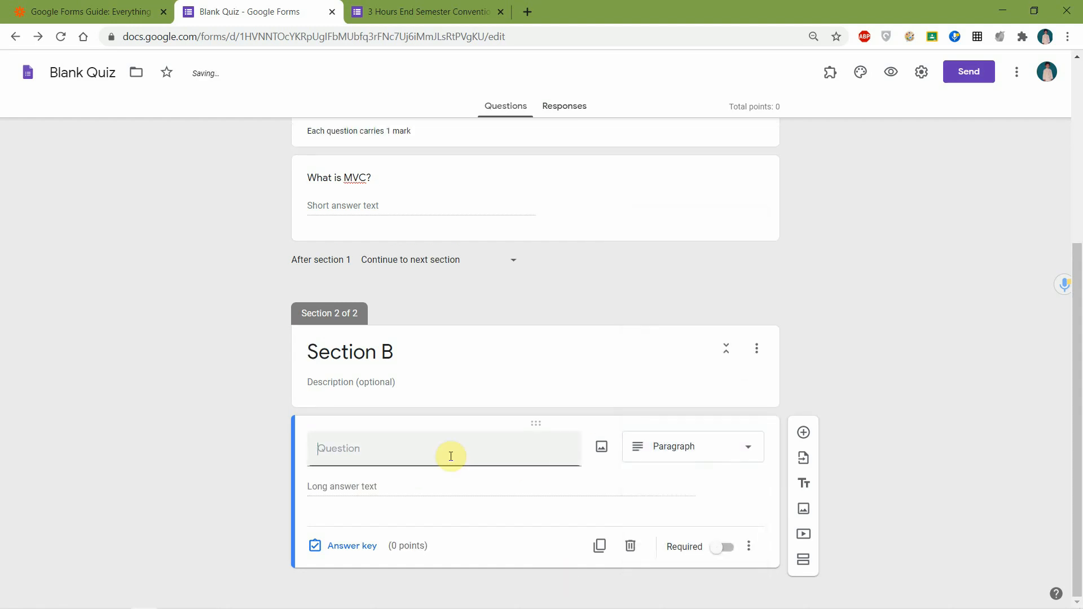
{"action": "left_click", "coordinate": [375, 455]}
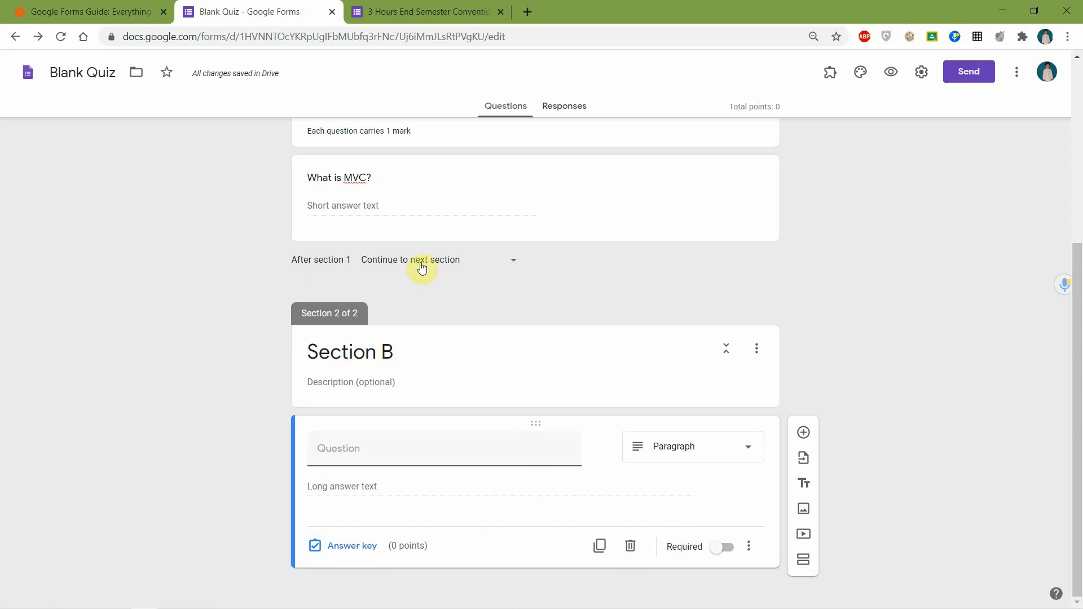
- Add Section C with Paragraph question "(a) Explain in detail about CSS and types of CSS.(OR) (b) Explain HTML Forms in detail along with form elements, attributes & methods."
{"action": "left_click", "coordinate": [803, 563]}
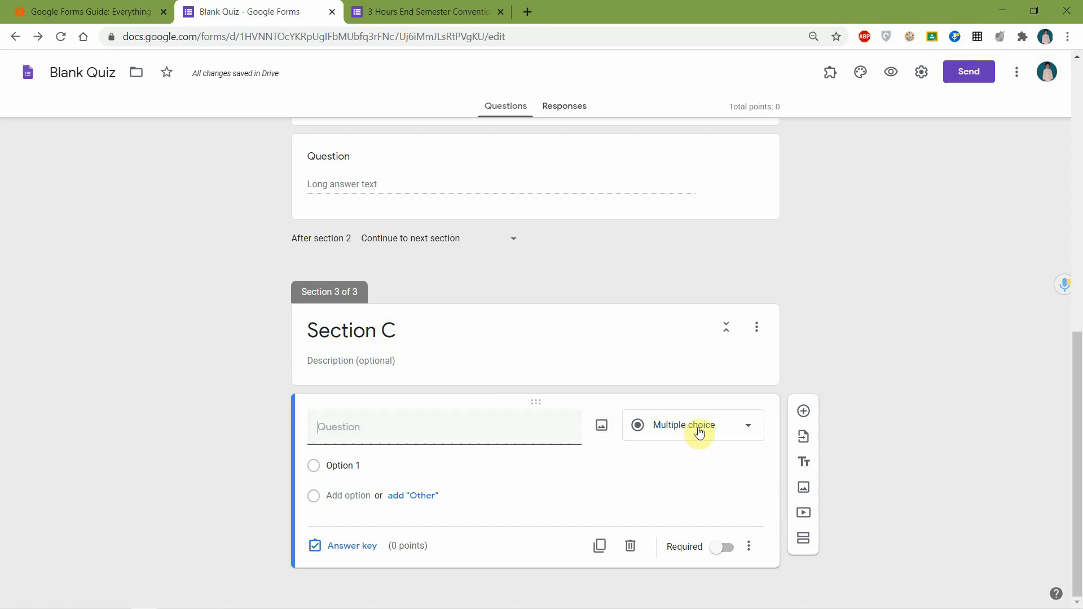
{"action": "left_click", "coordinate": [699, 426]}
{"action": "key", "text": "Return"}
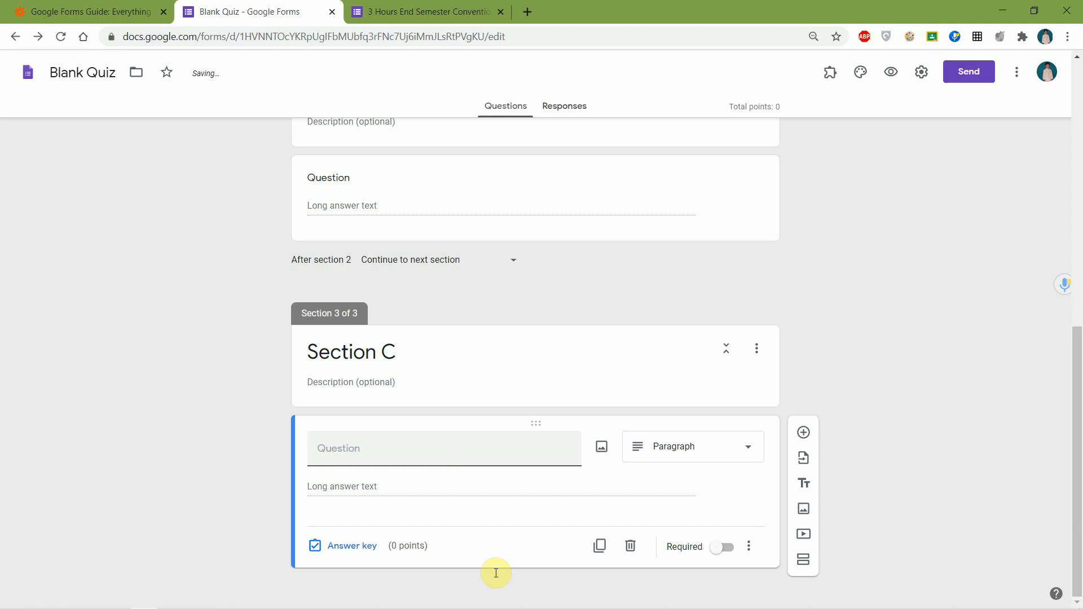
{"action": "type", "text": "(a) Explain in detail about CSS and types of CSS.(OR) (b) Explain HTML Forms in detail along with form elements, attributes & methods."}
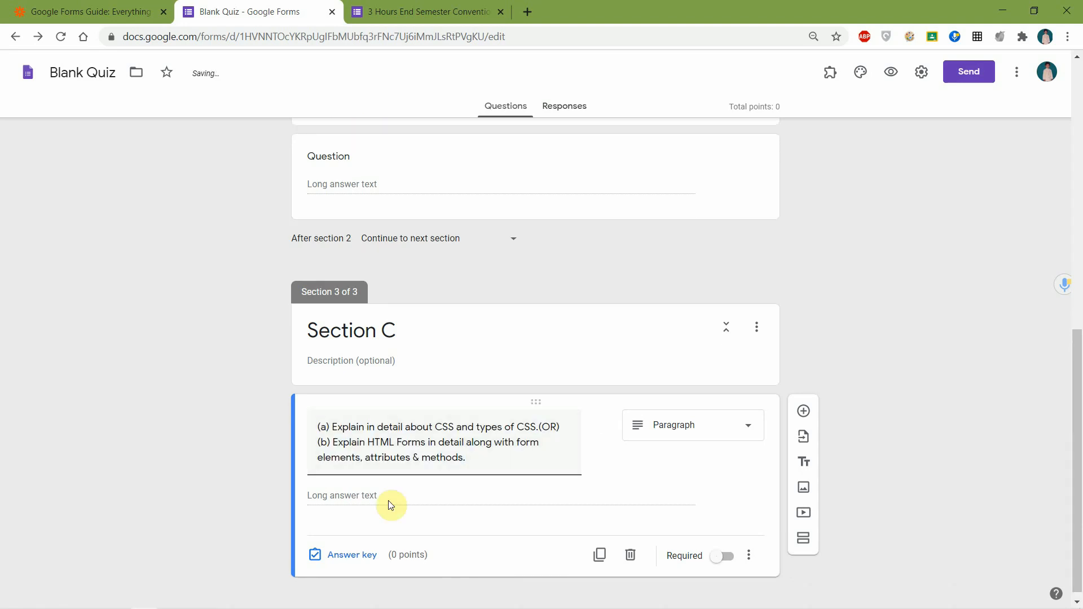
- Assign 8 points to the Section C question on CSS and HTML Forms in its answer key
{"action": "left_click", "coordinate": [345, 555]}
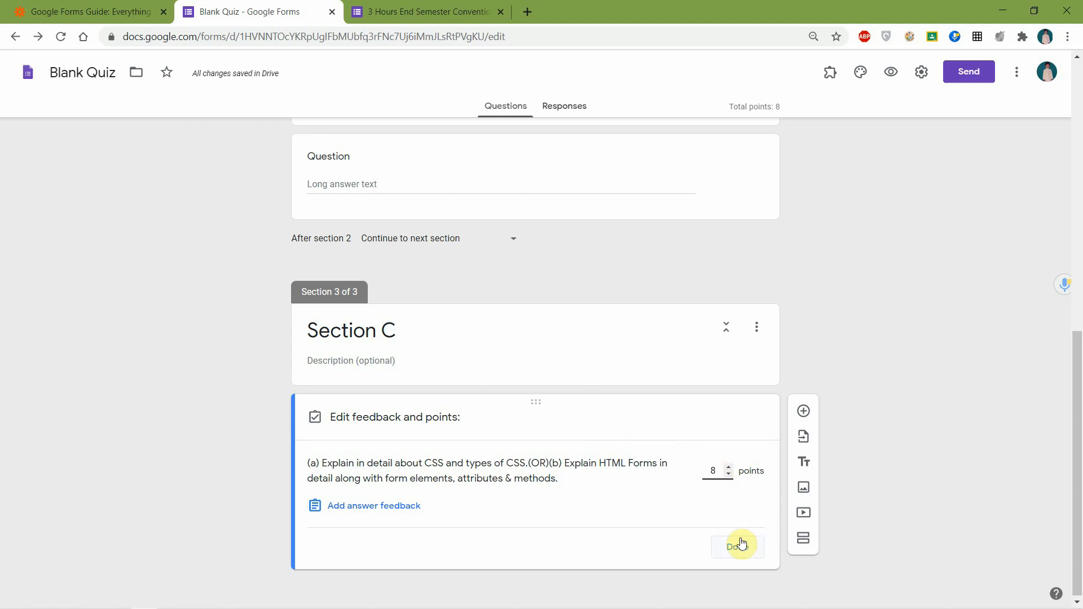
- Review the finished 3 Hours End Semester question paper form, from its header image through the questions in Sections A, B and C
{"action": "key", "text": "ctrl+Tab"}
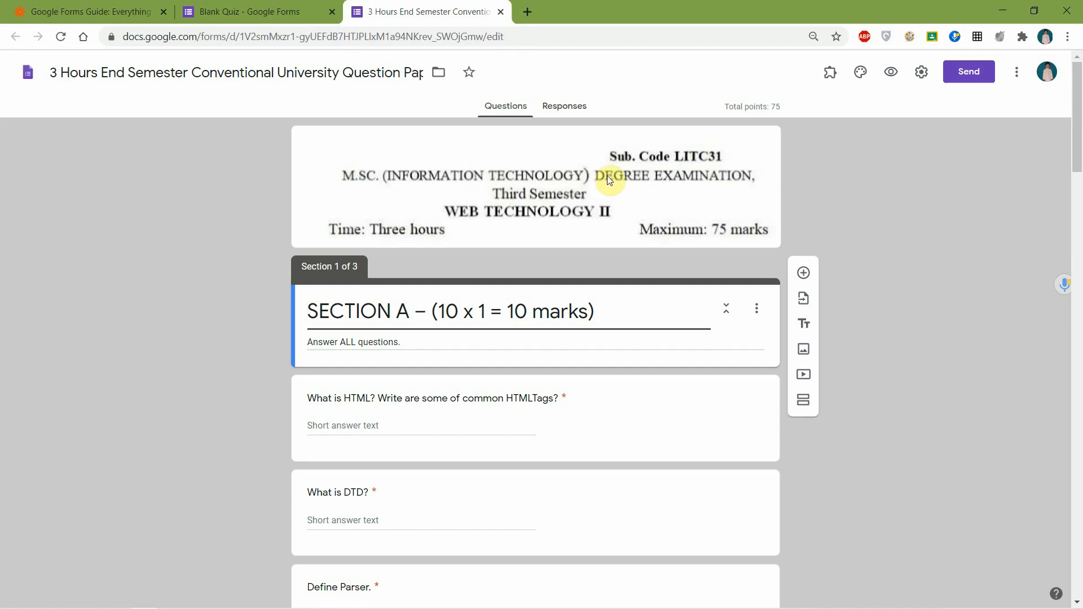
{"action": "scroll", "coordinate": [692, 329], "scroll_direction": "down", "scroll_amount": 3}
{"action": "scroll", "coordinate": [692, 328], "scroll_direction": "up", "scroll_amount": 2}
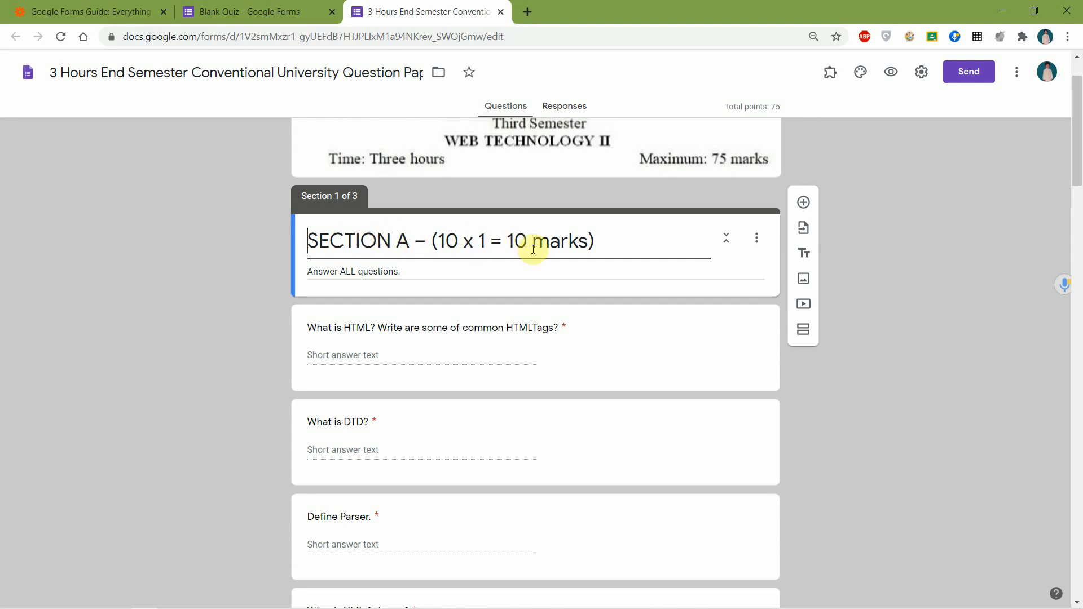
{"action": "scroll", "coordinate": [533, 347], "scroll_direction": "down", "scroll_amount": 1}
{"action": "scroll", "coordinate": [541, 362], "scroll_direction": "down", "scroll_amount": 12}
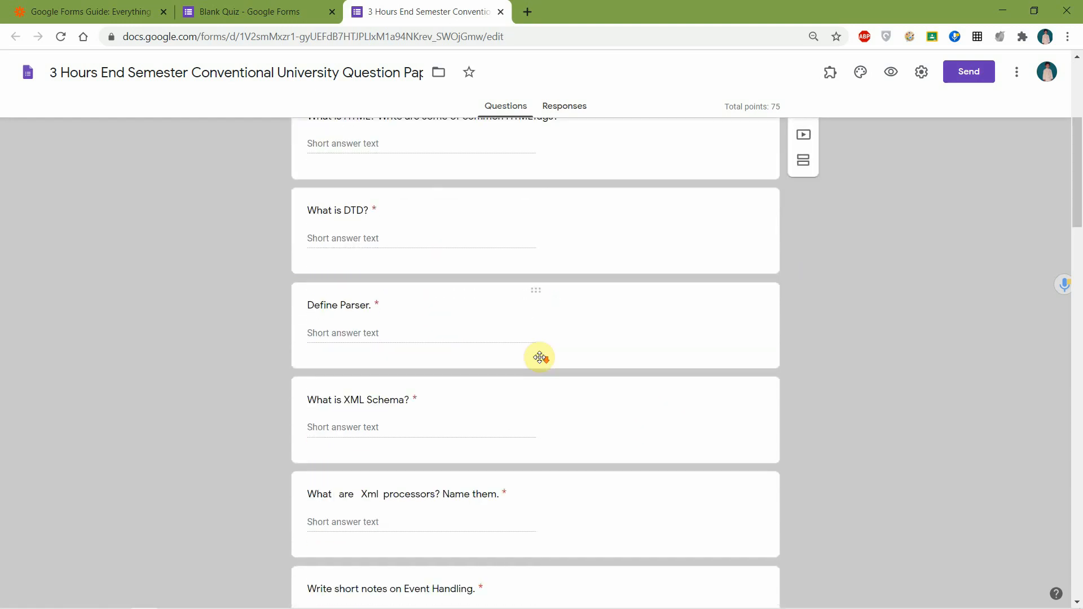
{"action": "scroll", "coordinate": [541, 362], "scroll_direction": "down", "scroll_amount": 4}
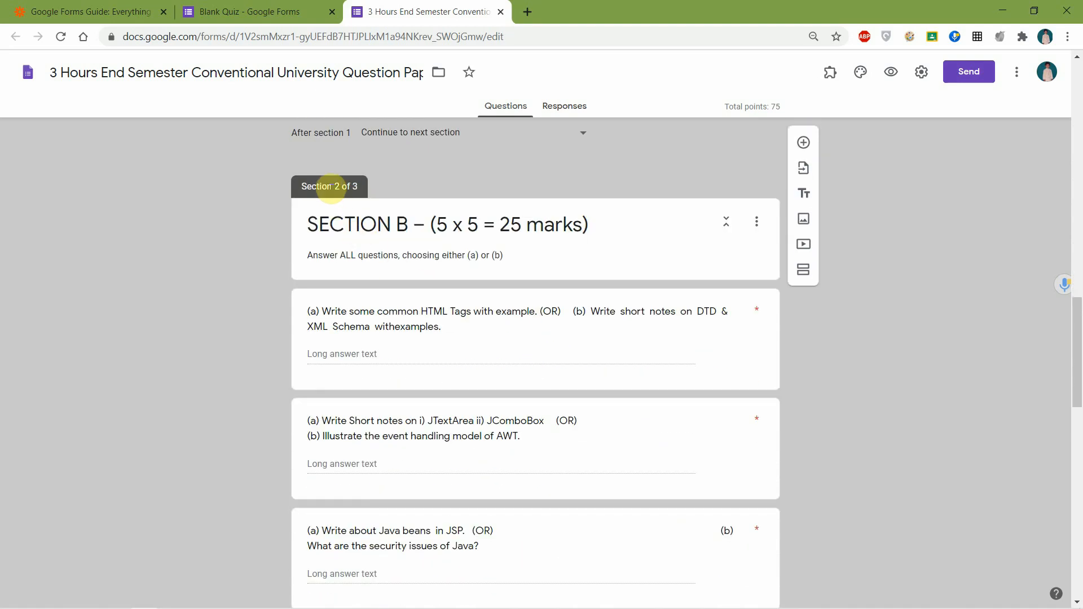
{"action": "scroll", "coordinate": [703, 331], "scroll_direction": "down", "scroll_amount": 1}
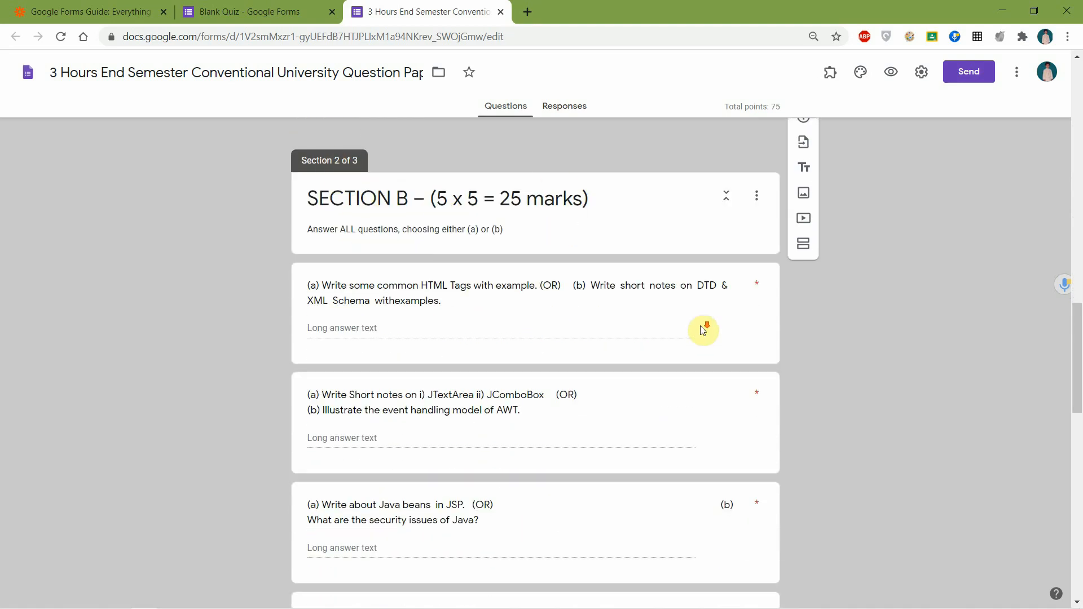
{"action": "scroll", "coordinate": [703, 331], "scroll_direction": "down", "scroll_amount": 9}
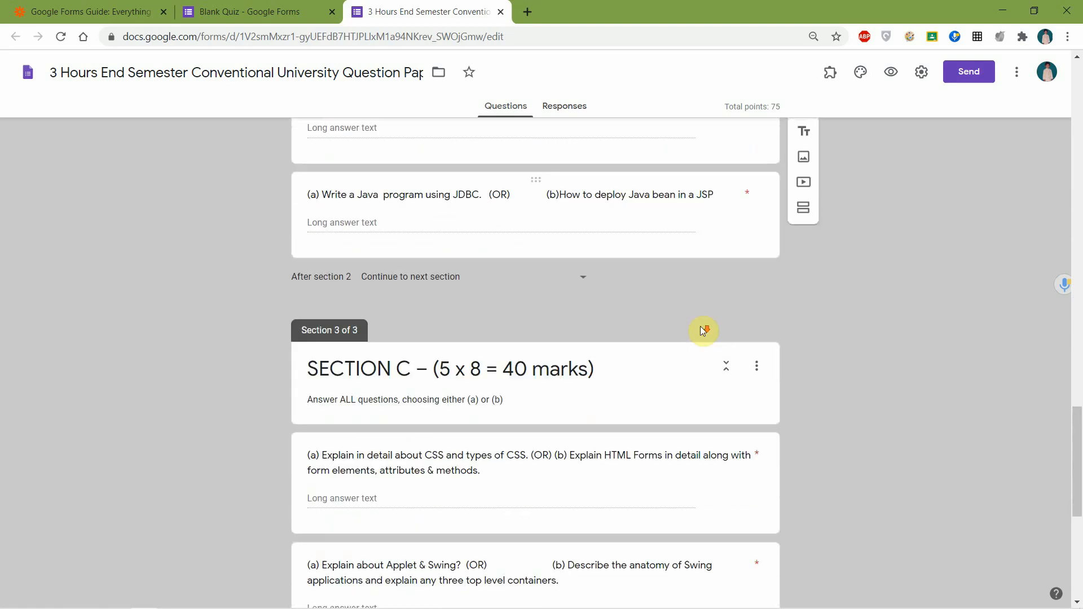
{"action": "scroll", "coordinate": [703, 330], "scroll_direction": "down", "scroll_amount": 3}
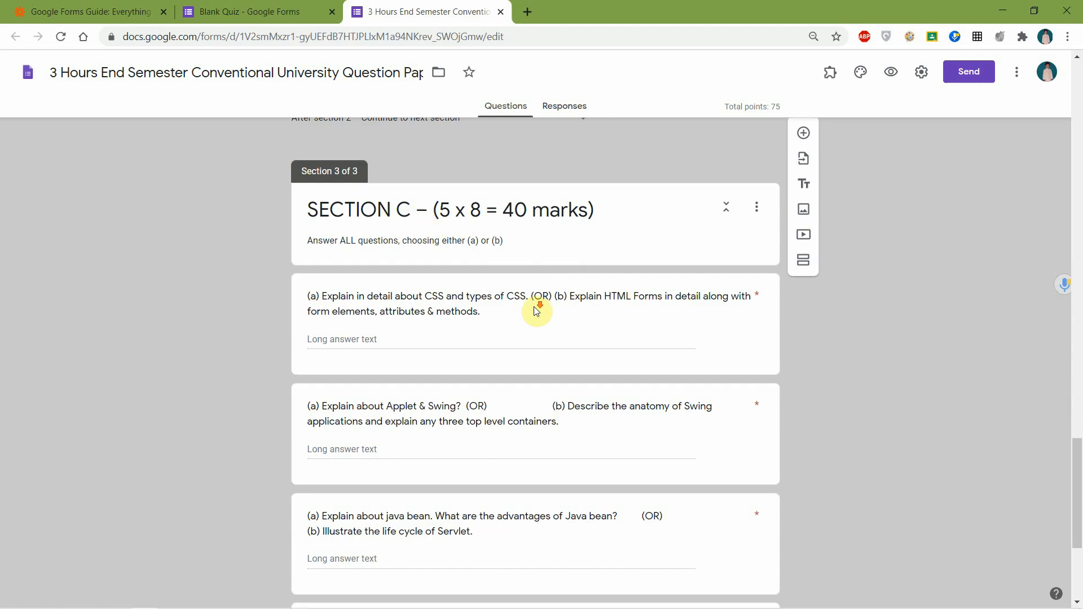
{"action": "scroll", "coordinate": [536, 310], "scroll_direction": "down", "scroll_amount": 4}
{"action": "scroll", "coordinate": [536, 310], "scroll_direction": "down", "scroll_amount": 1}
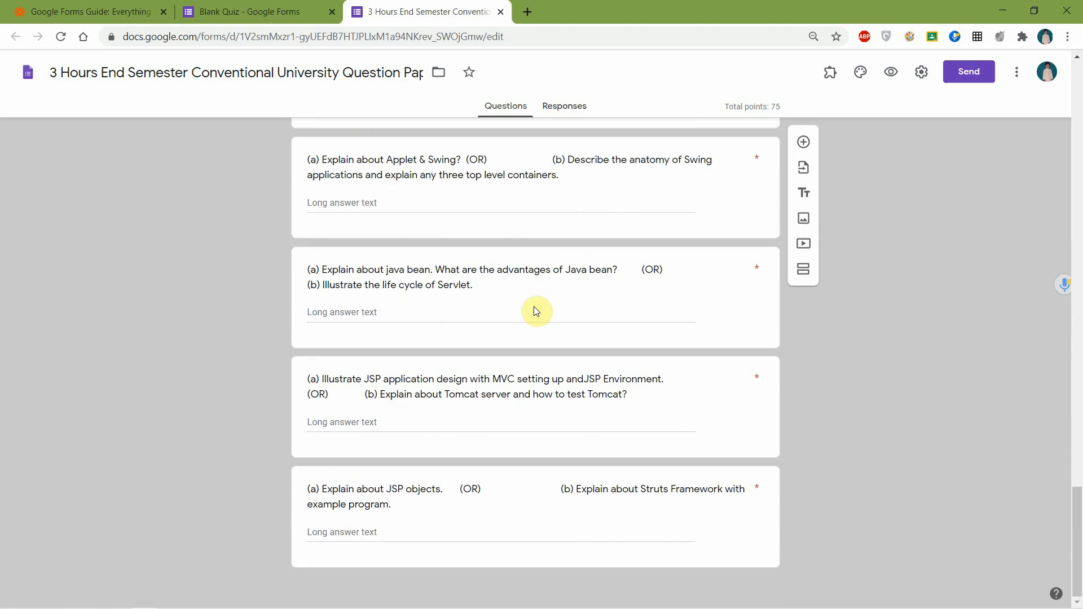
- Return to the start of the end-semester form and re-examine the Section A short answer questions up to the beginning of Section B
{"action": "scroll", "coordinate": [494, 470], "scroll_direction": "up", "scroll_amount": 2}
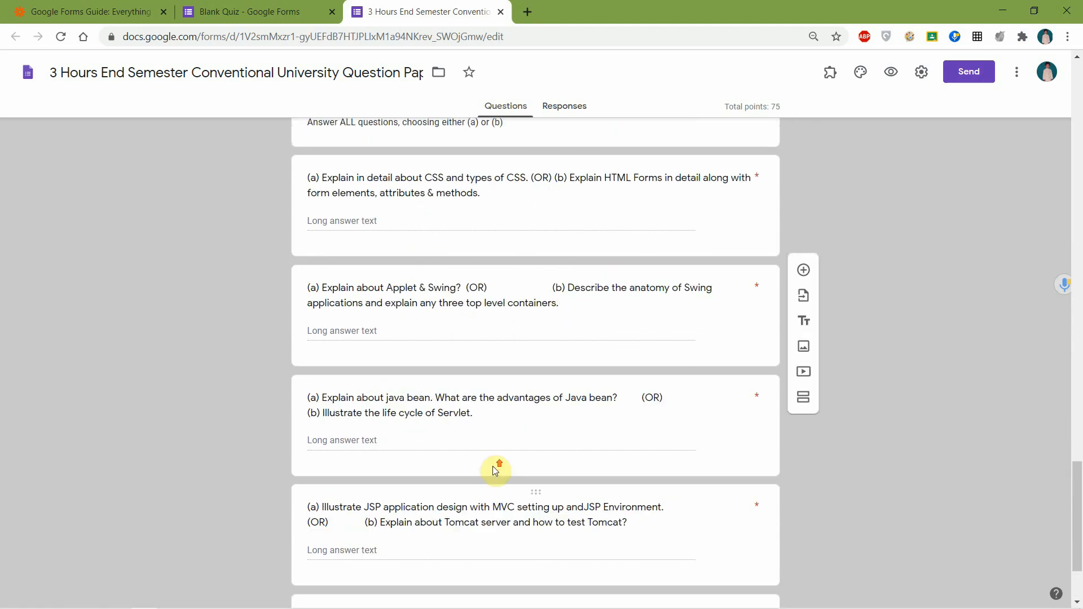
{"action": "scroll", "coordinate": [492, 466], "scroll_direction": "up", "scroll_amount": 10}
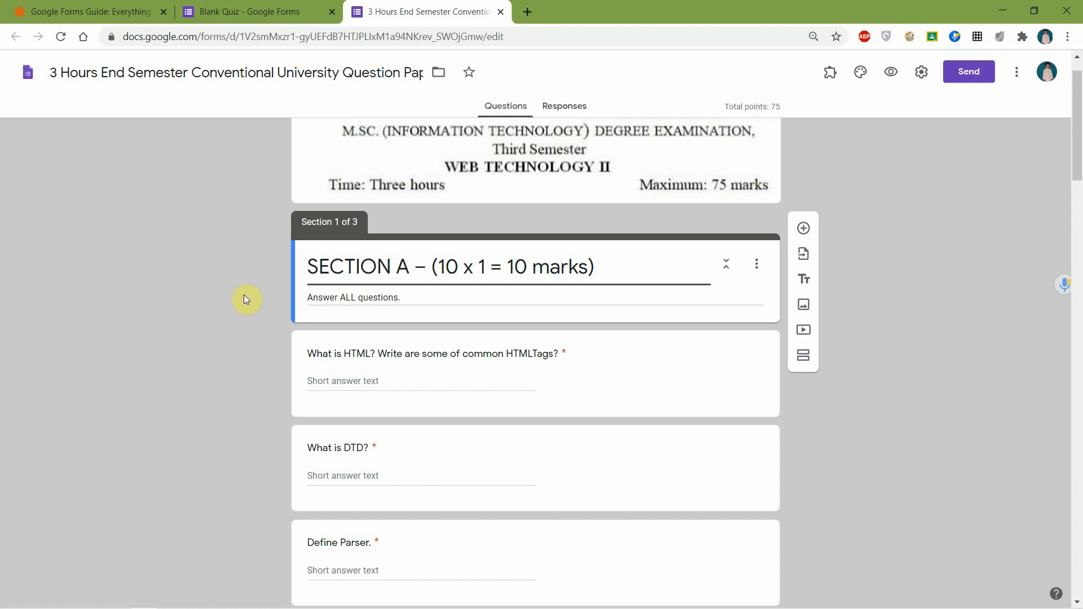
{"action": "scroll", "coordinate": [310, 367], "scroll_direction": "down", "scroll_amount": 1}
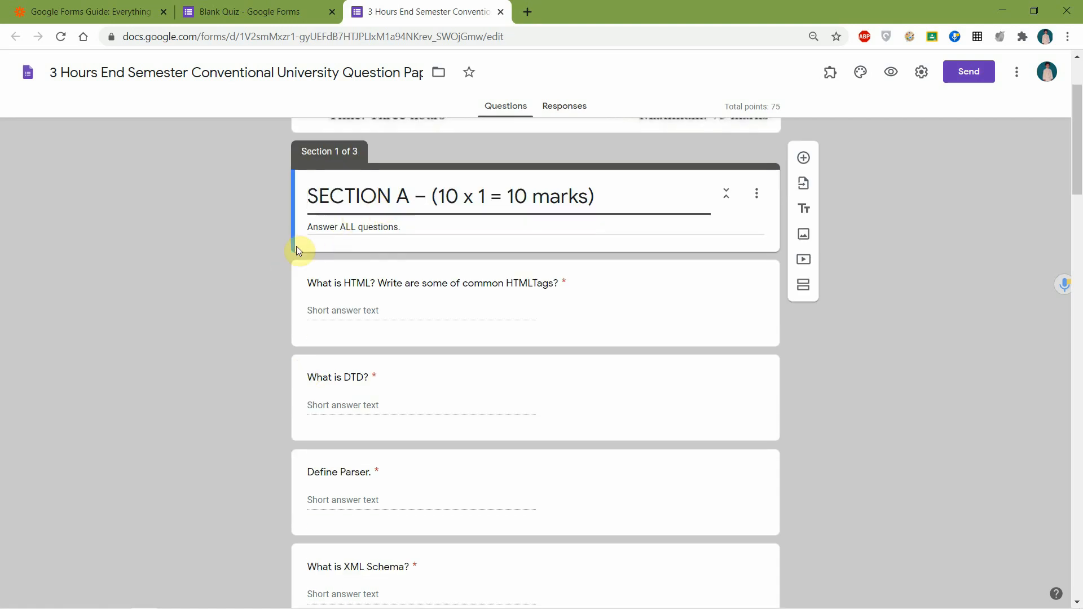
{"action": "scroll", "coordinate": [280, 273], "scroll_direction": "down", "scroll_amount": 3}
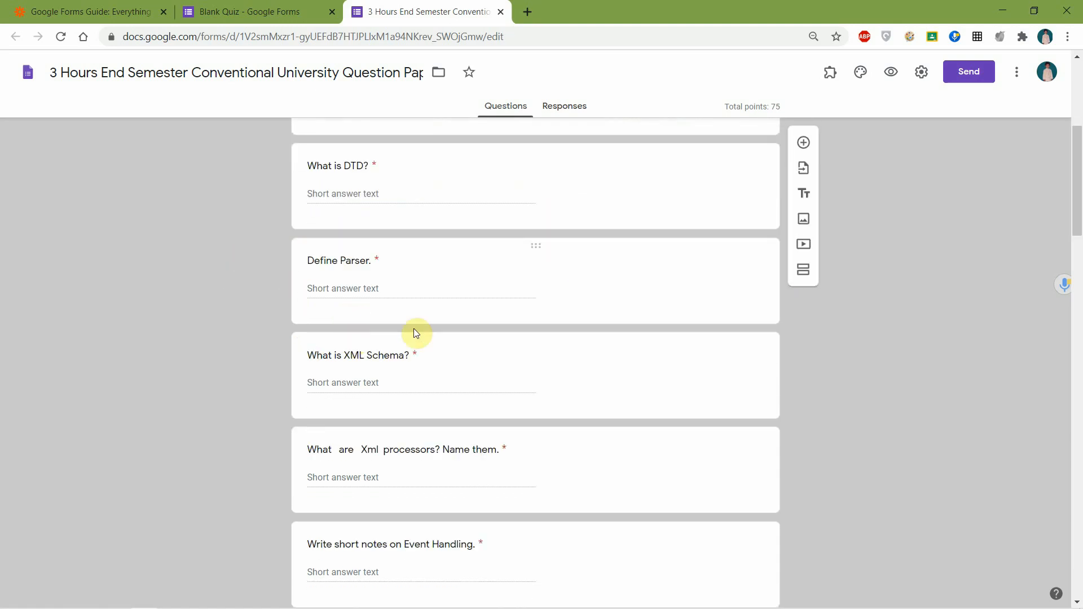
{"action": "scroll", "coordinate": [549, 428], "scroll_direction": "down", "scroll_amount": 2}
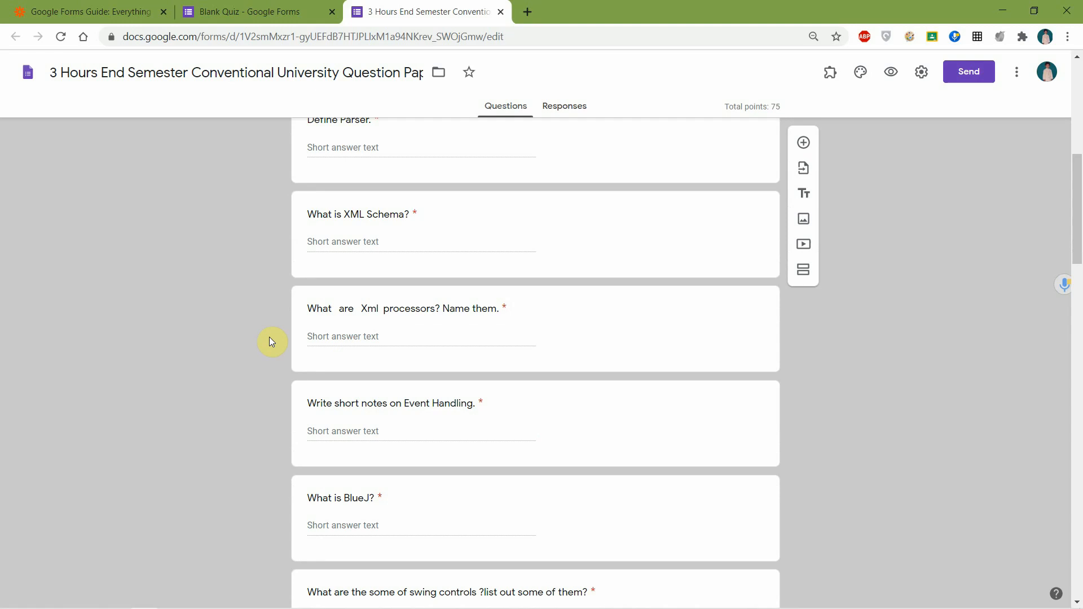
{"action": "scroll", "coordinate": [258, 271], "scroll_direction": "down", "scroll_amount": 8}
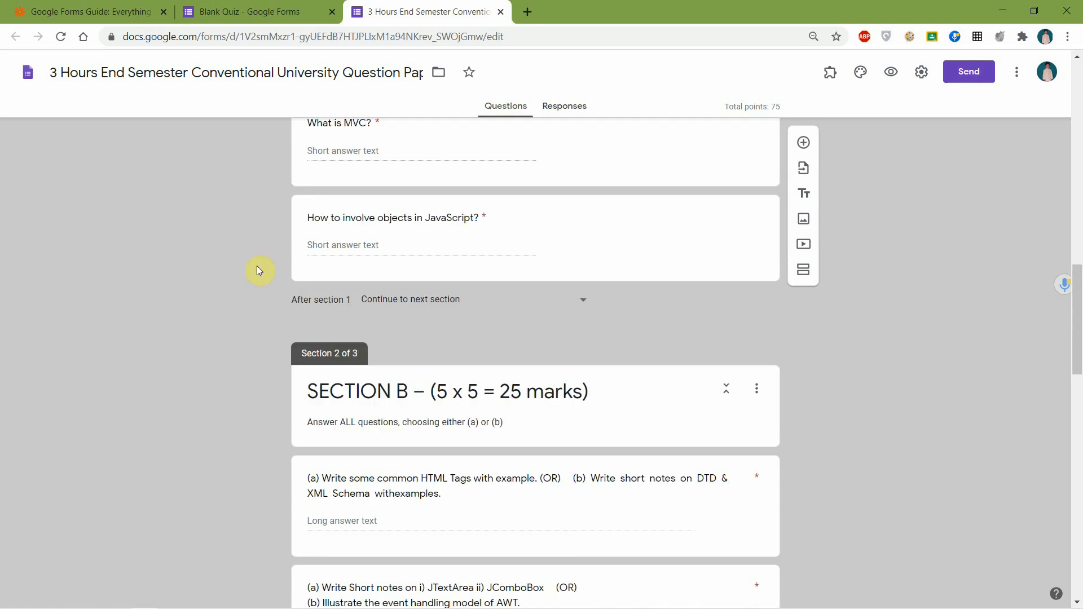